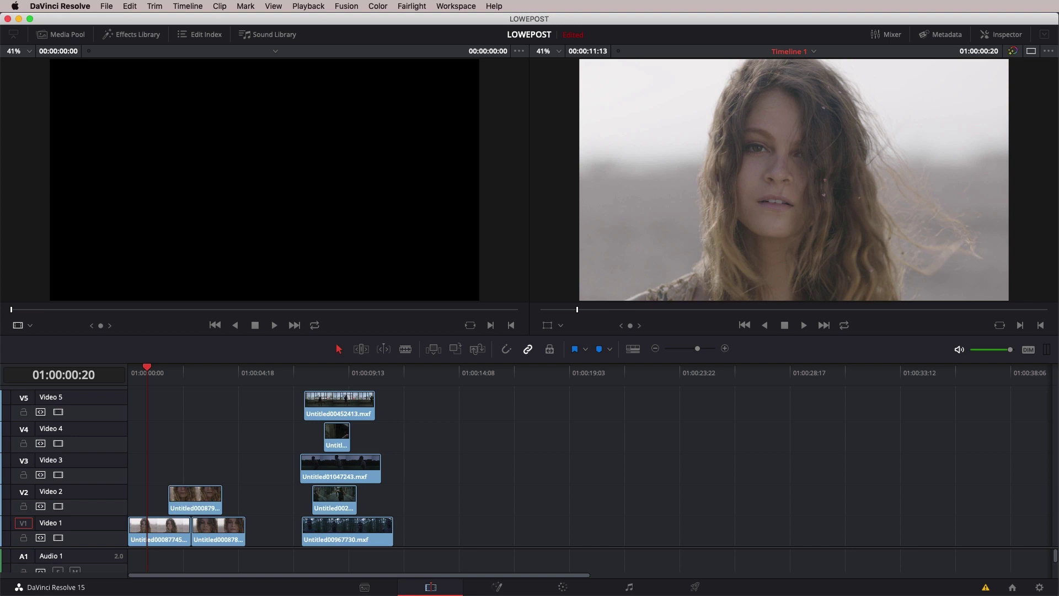
Widen the timeline view with the zoom slider so the V1–V5 .mxf clips appear larger
drag(697, 349, 702, 349)
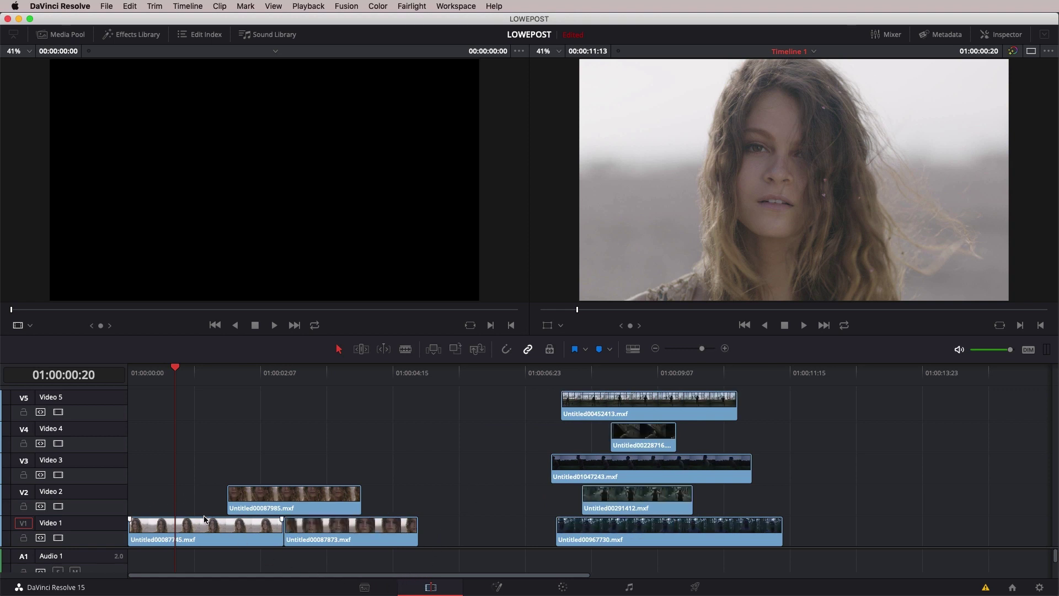
Open Untitled00087745.mxf on the Fusion page and shift its MediaIn1 node in the graph
click(498, 585)
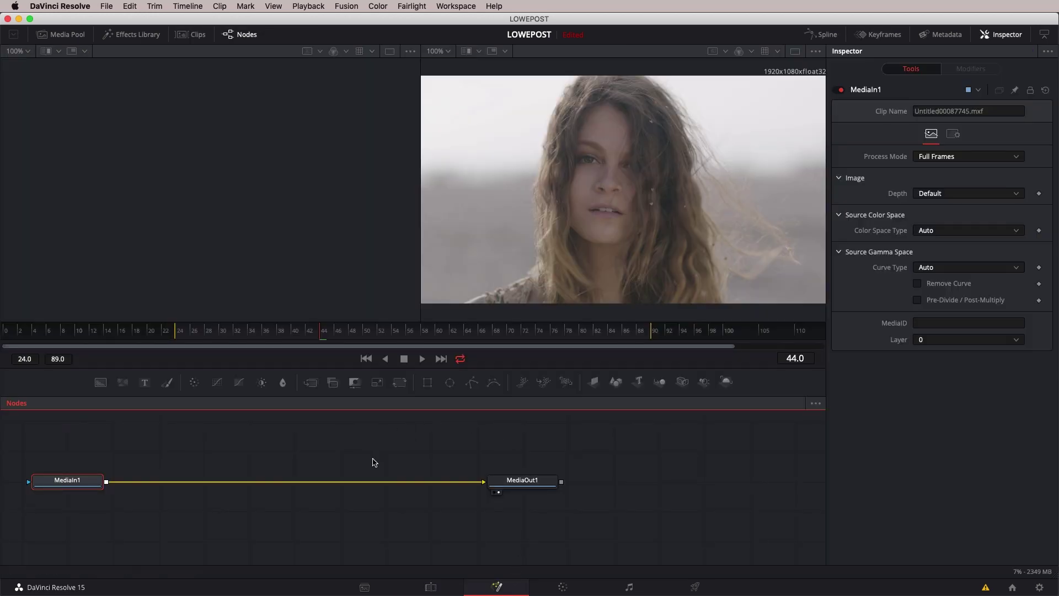
drag(76, 481, 242, 476)
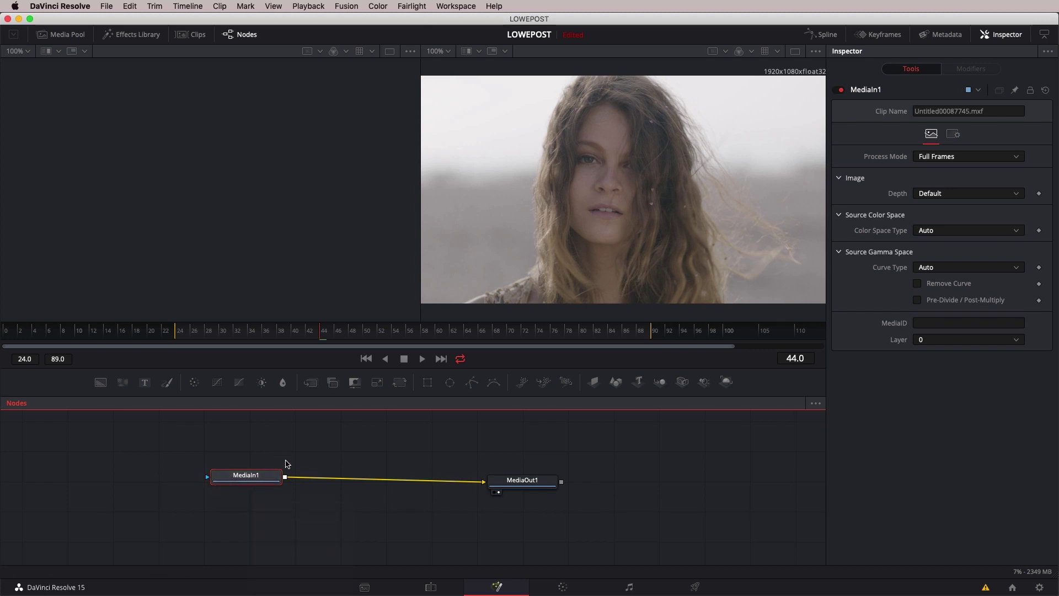
drag(253, 476, 218, 477)
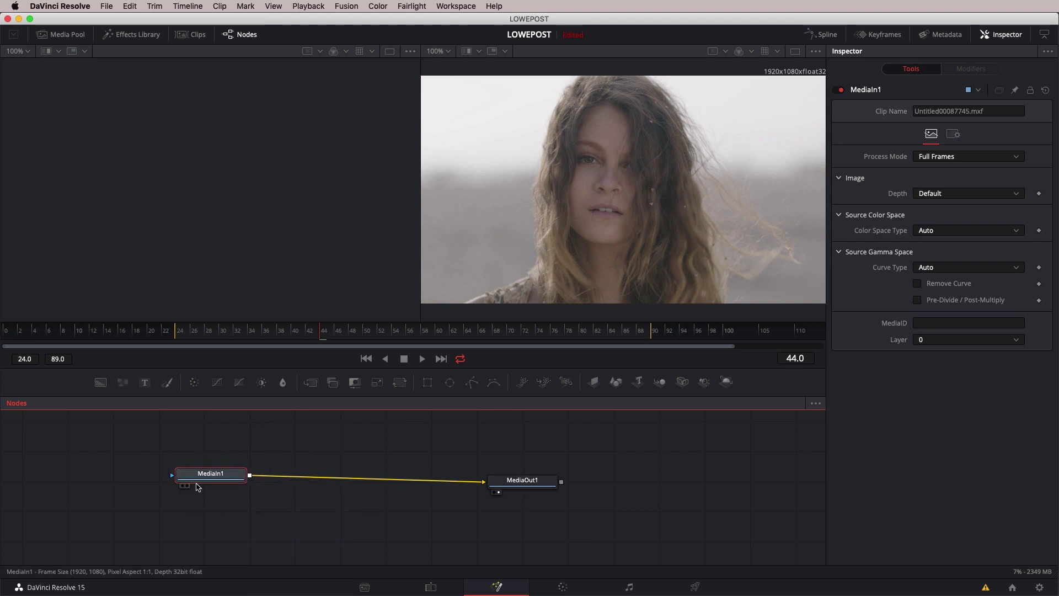
Insert a Blur1 node between MediaIn1 and MediaOut1 and position it
click(283, 382)
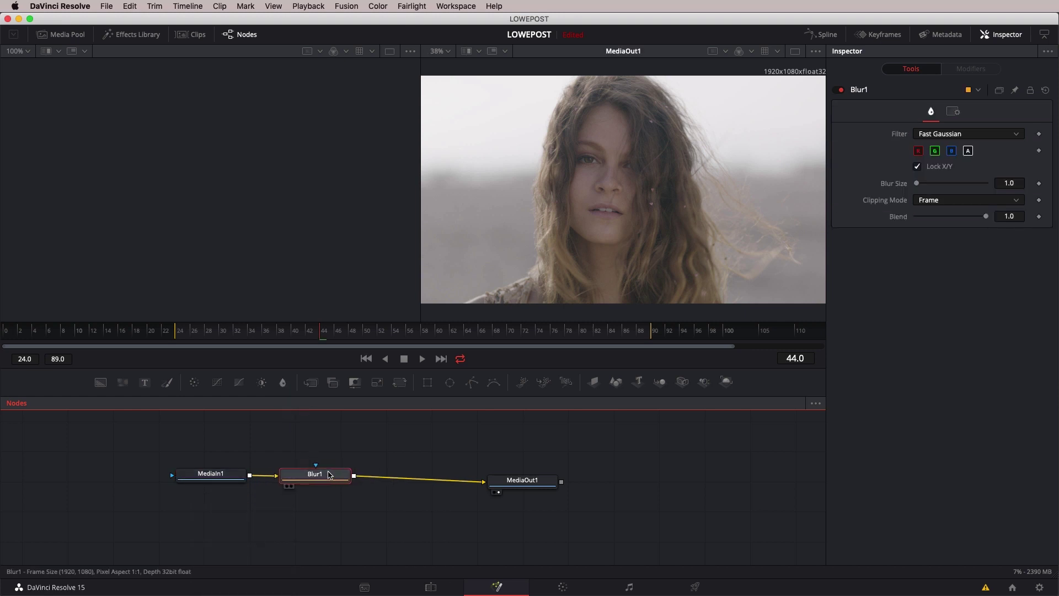
drag(329, 475, 381, 468)
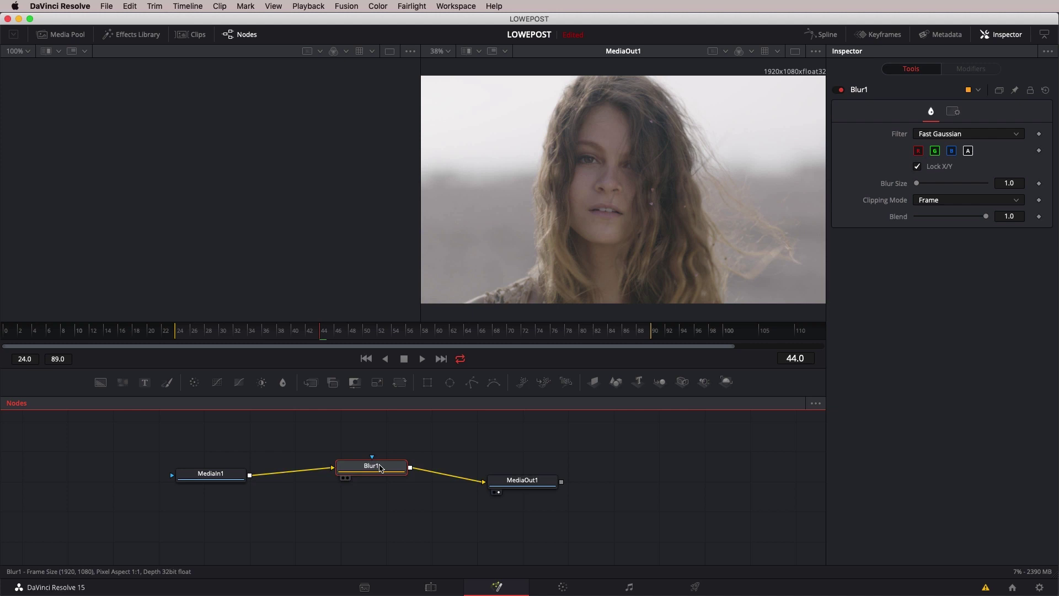
drag(380, 469, 356, 488)
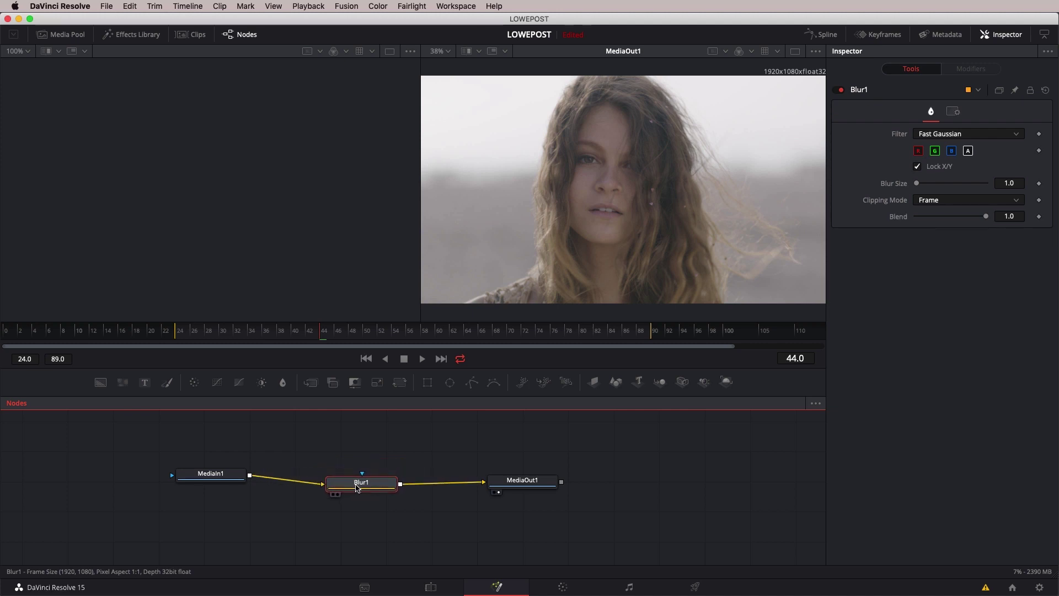
Lower MediaIn1, Blur1 and MediaOut1 into an aligned row in the graph
drag(212, 475, 201, 487)
drag(356, 485, 343, 505)
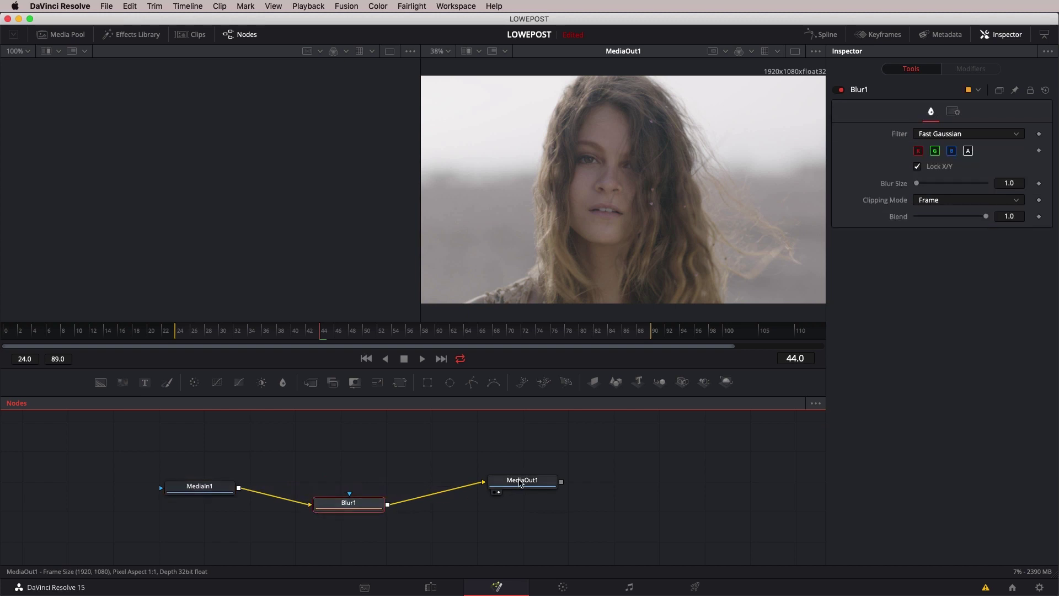
drag(520, 483, 512, 501)
scroll(489, 484, up, 2)
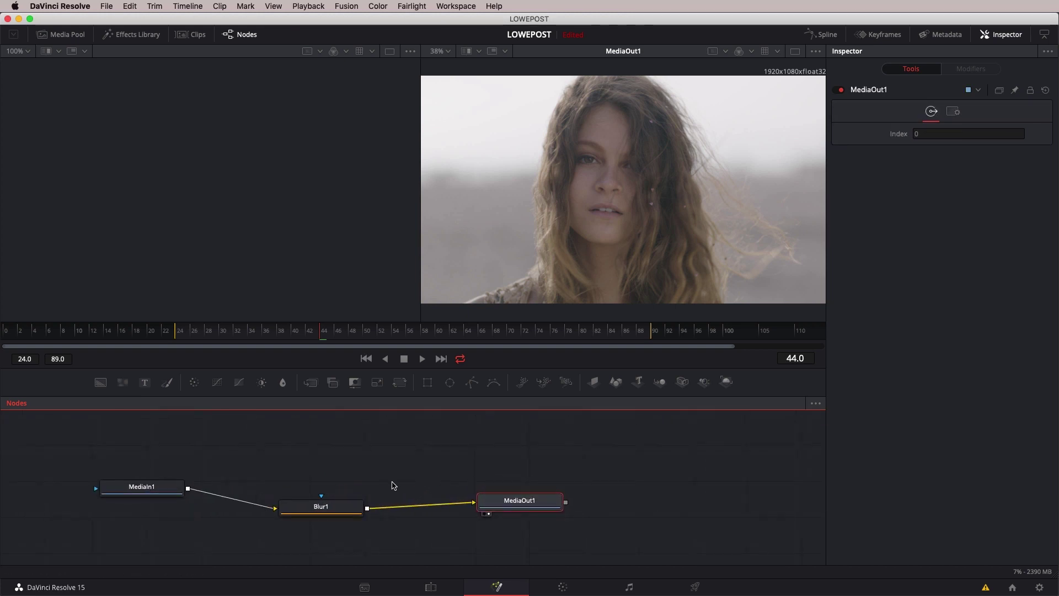
scroll(343, 492, up, 3)
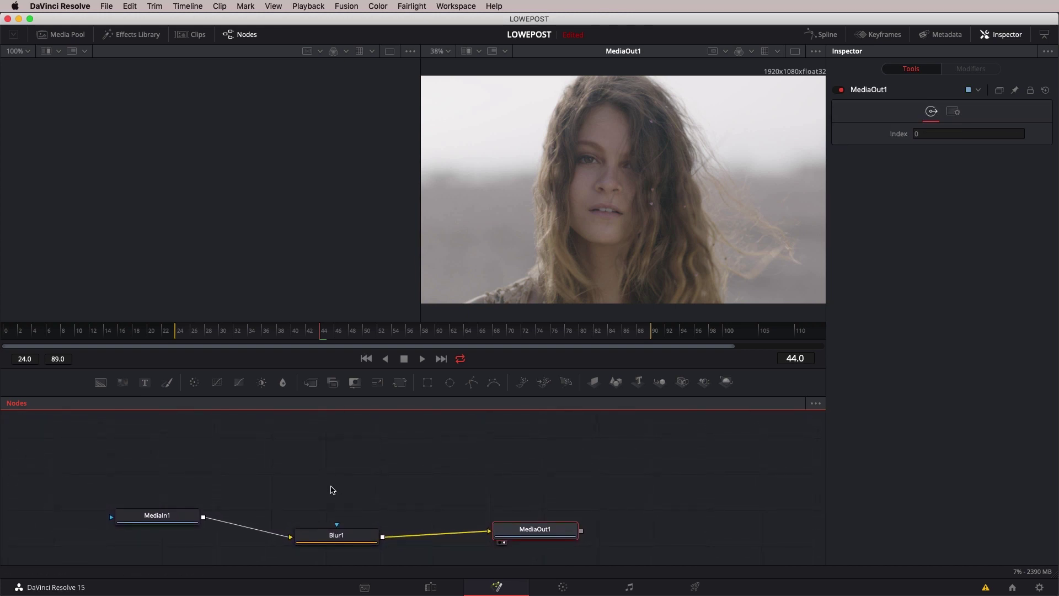
Add a Transform node and a Text+ generator merged into the comp through Merge1
click(366, 480)
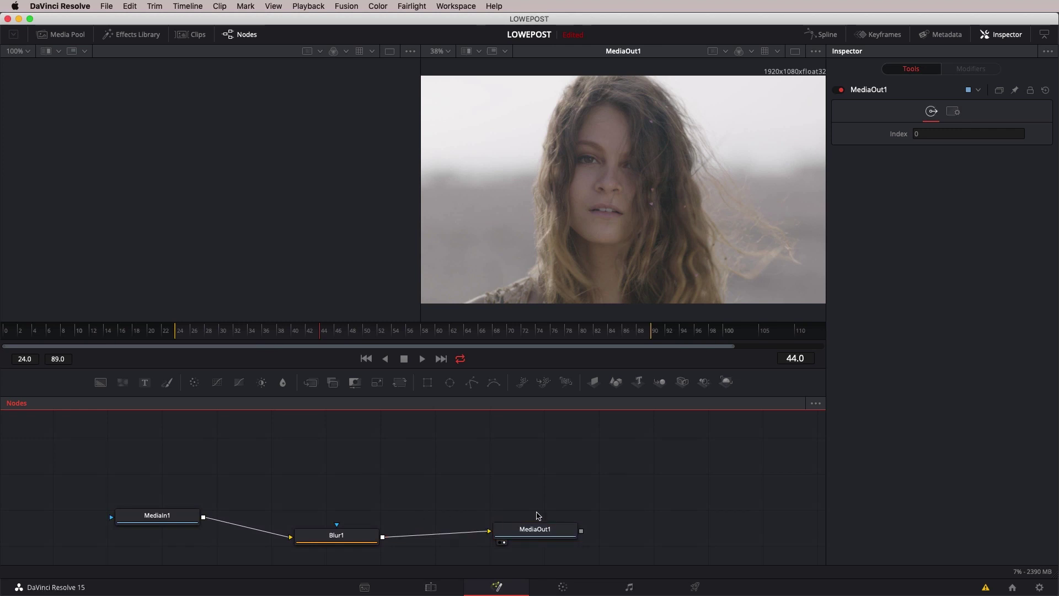
click(400, 385)
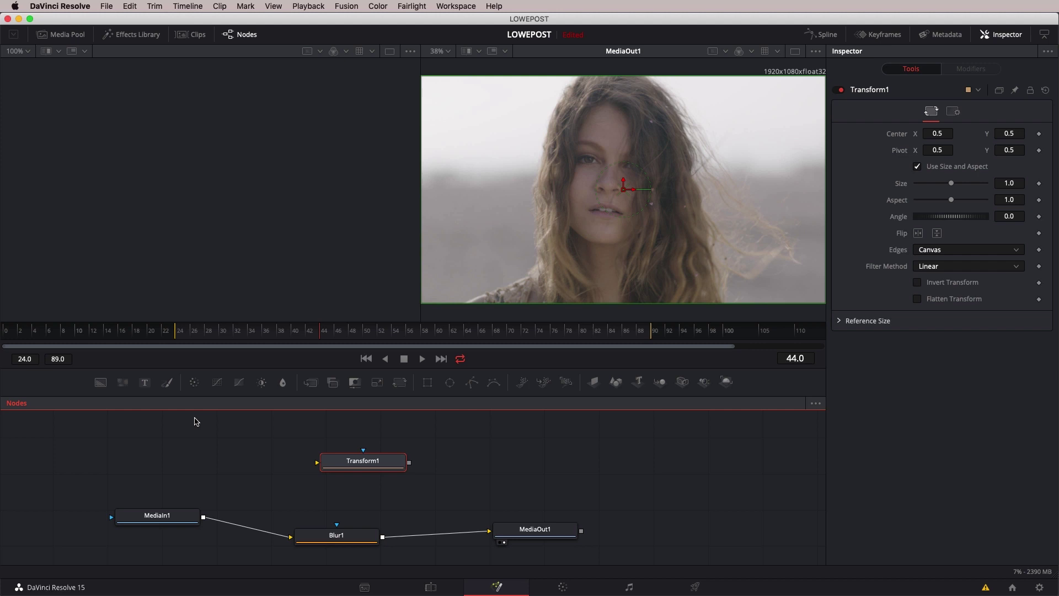
click(145, 383)
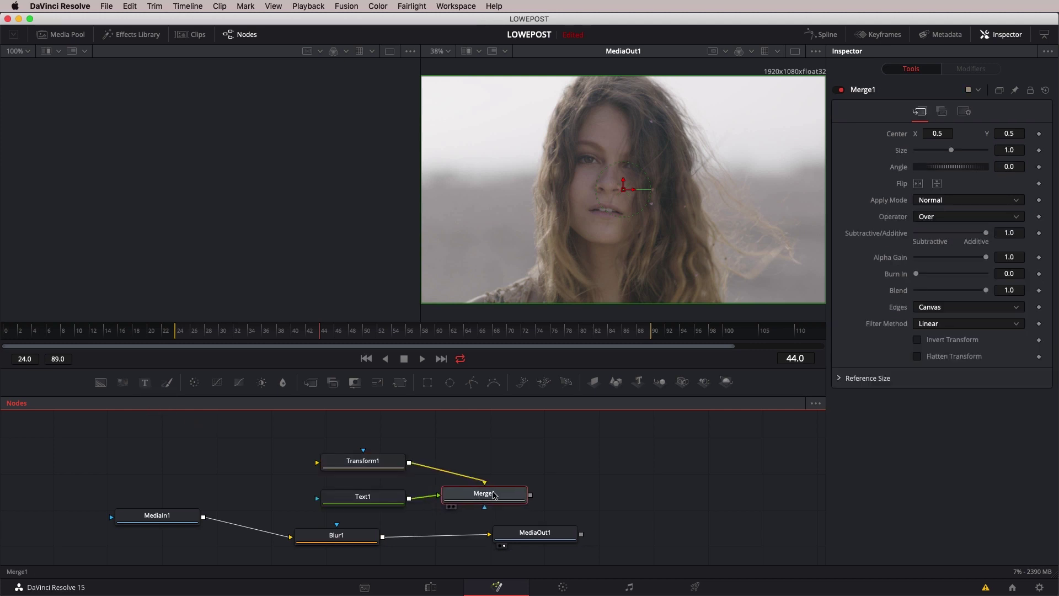
mouse_move(494, 495)
mouse_down()
mouse_move(507, 490)
mouse_move(489, 484)
mouse_up()
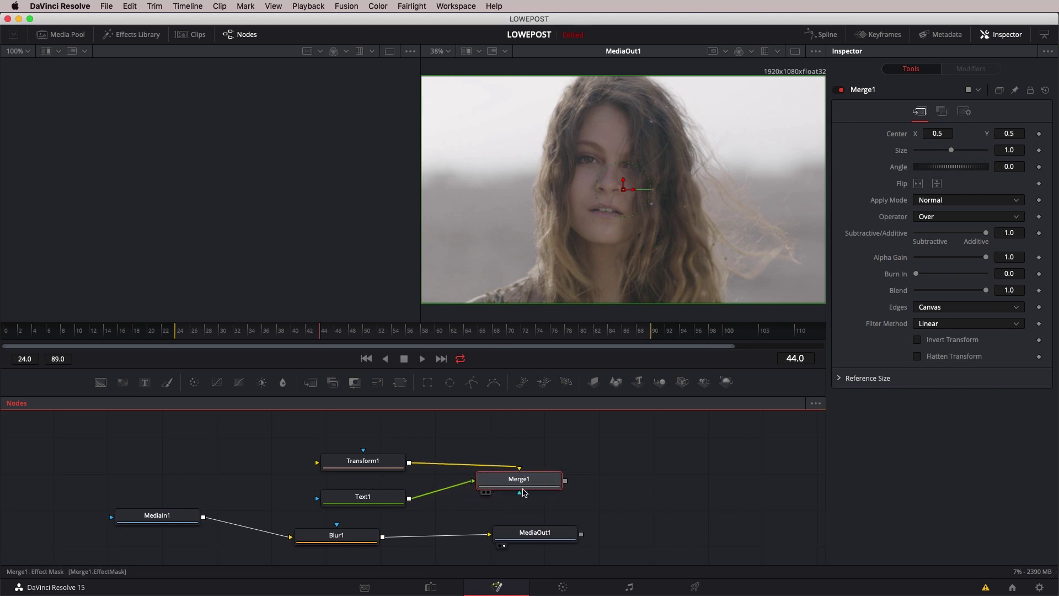
Add a Text3D node and mask MediaIn1 with a Rectangle1 shape
click(579, 457)
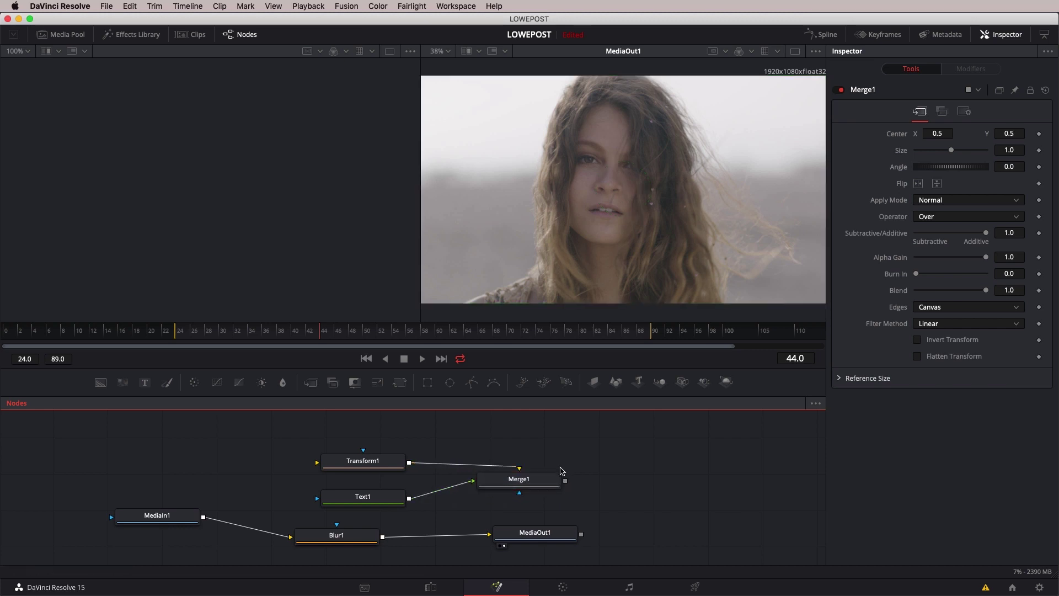
drag(638, 381, 591, 448)
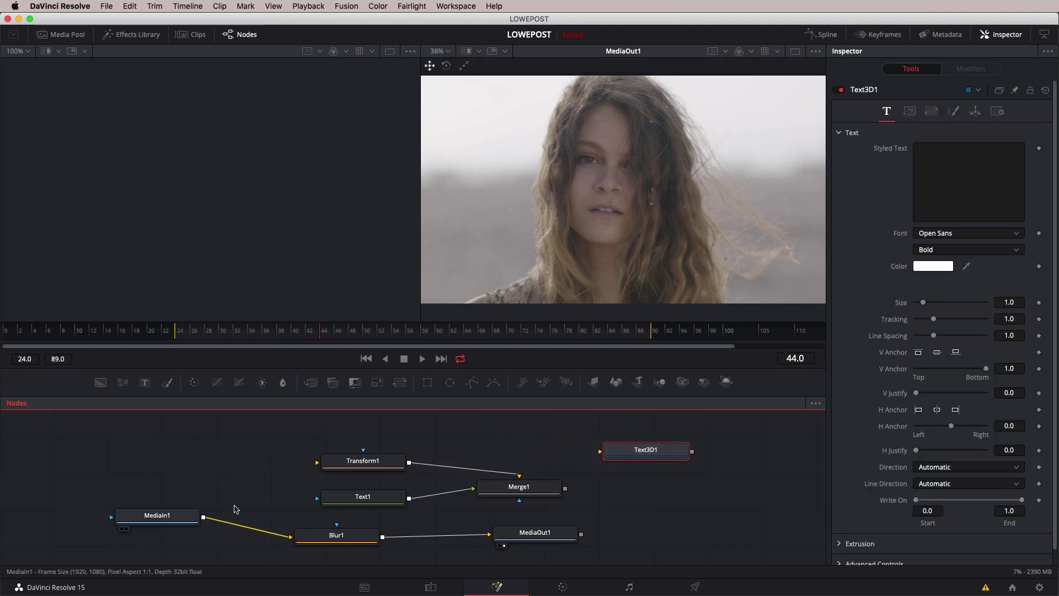
click(157, 515)
click(427, 382)
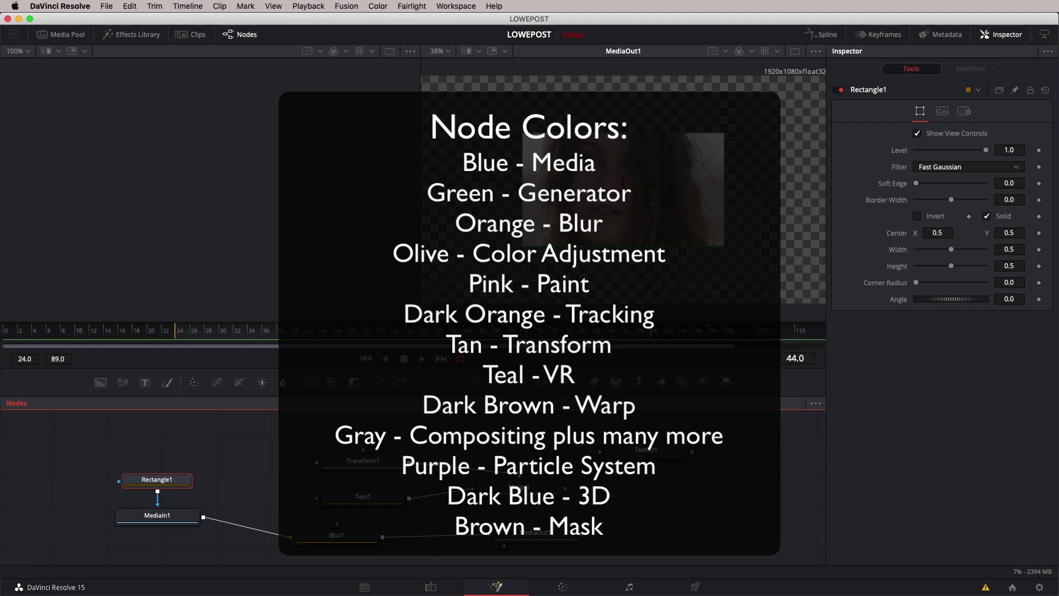
Switch briefly to Finder and back to DaVinci Resolve with Cmd+Tab
key(super+Tab)
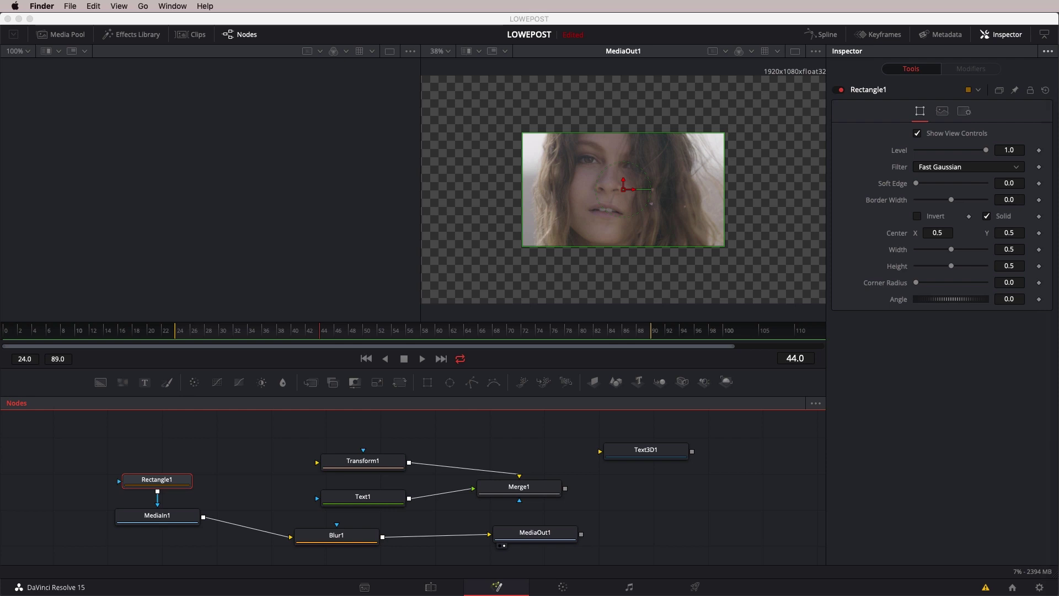
key(super+Tab)
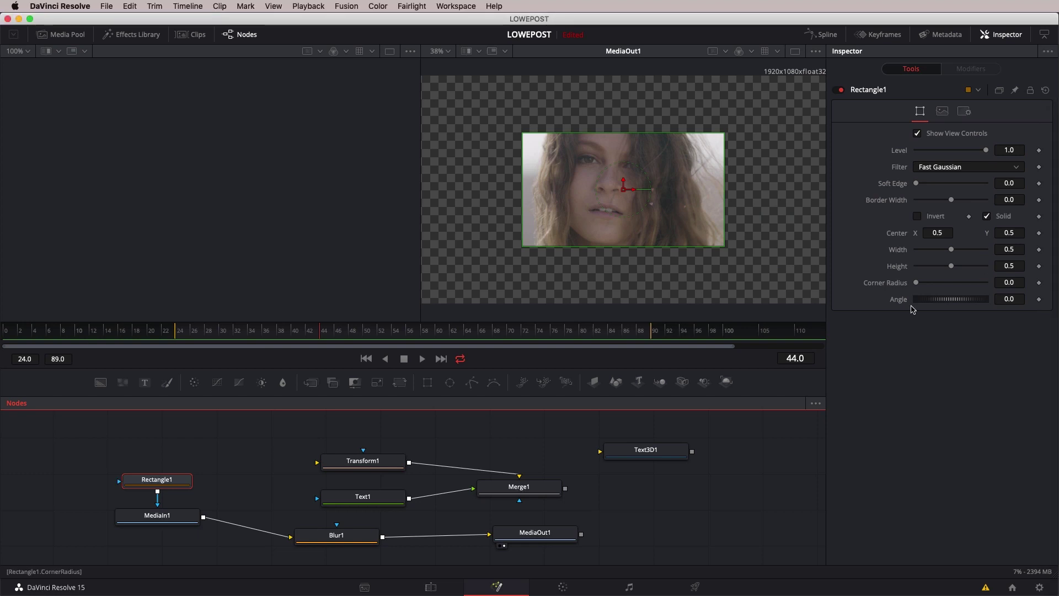
On the Edit page, apply Reset Fusion Composition to the first V1 clip and confirm
click(431, 587)
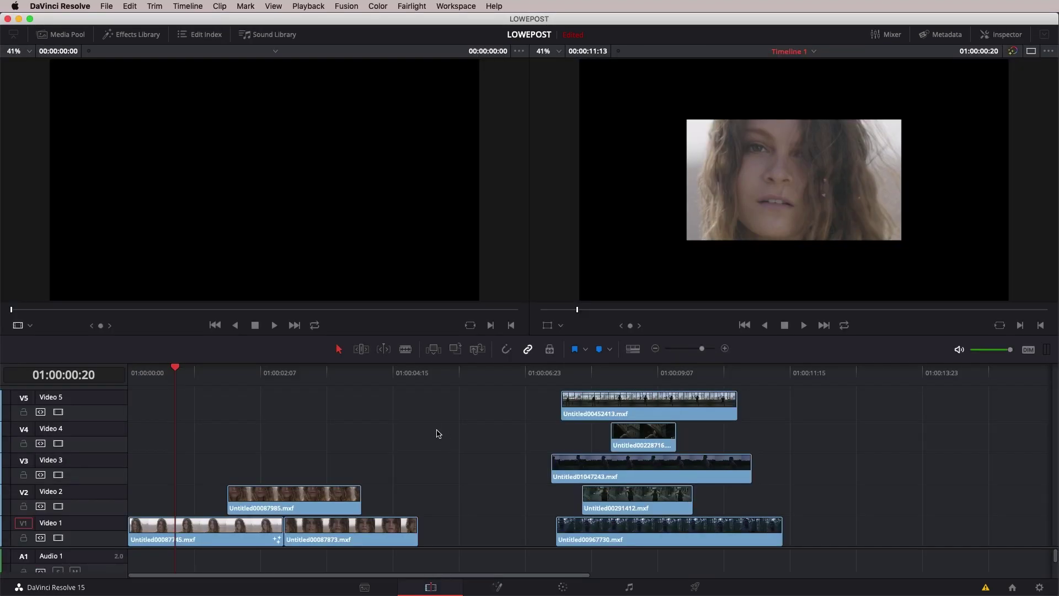
right_click(188, 526)
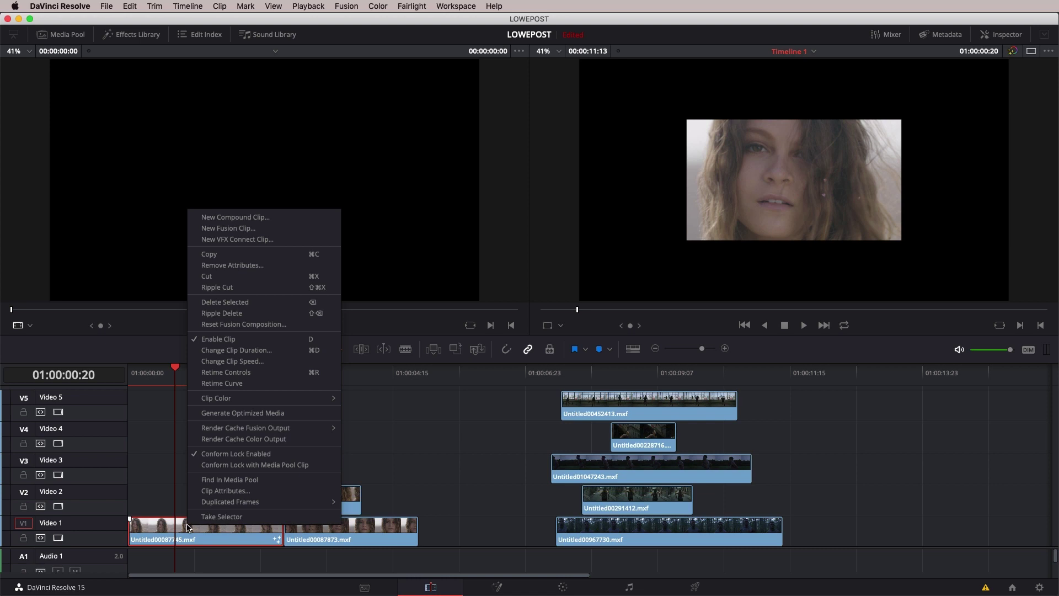
click(257, 324)
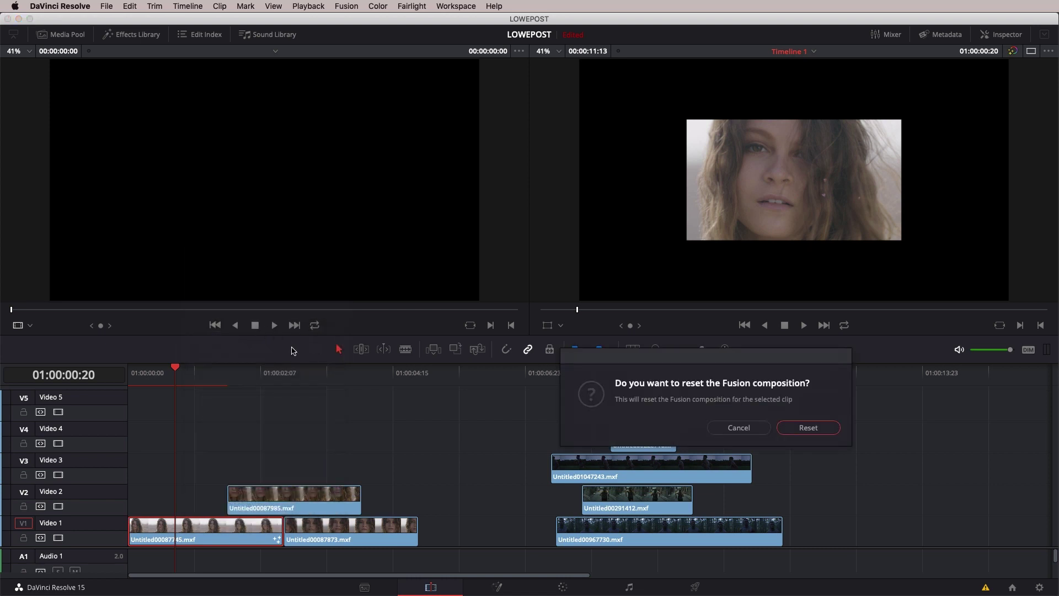
key(Return)
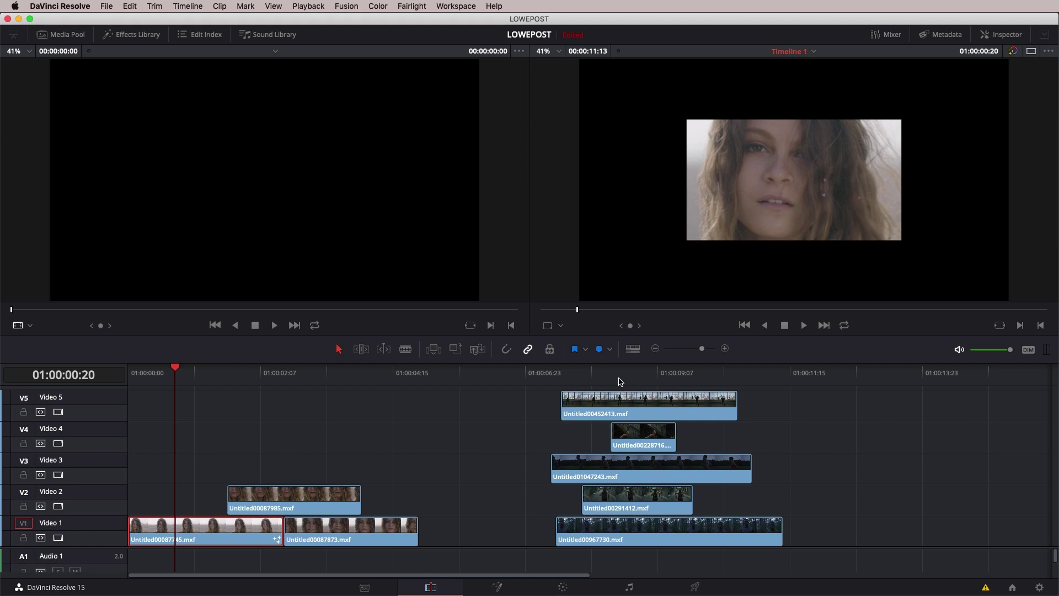
mouse_move(576, 398)
Combine the five V1–V5 clips into Fusion Clip 1, slide it earlier, and park the playhead on it
drag(478, 405, 842, 549)
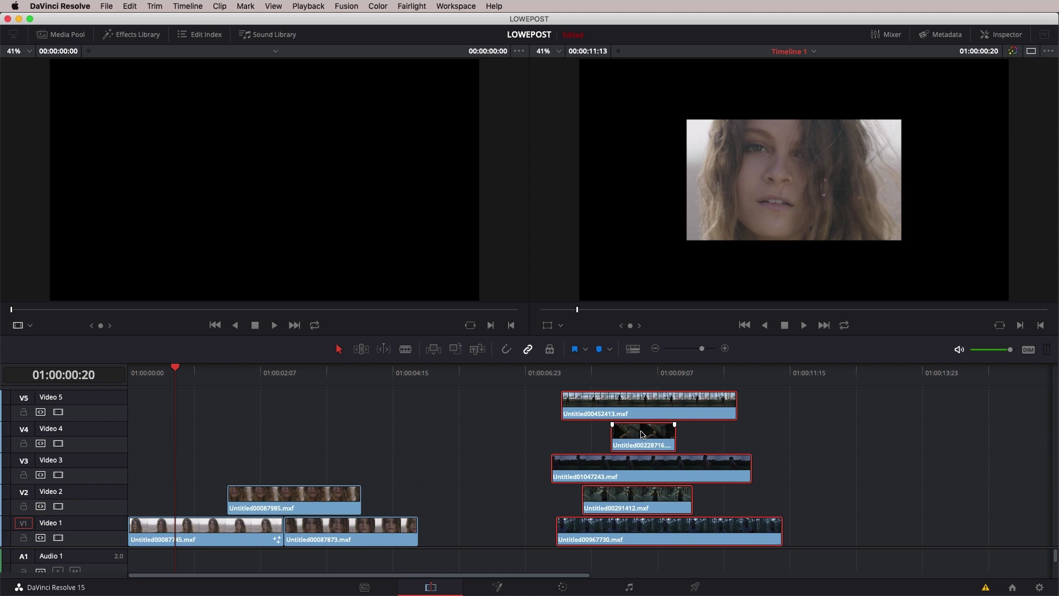
right_click(630, 400)
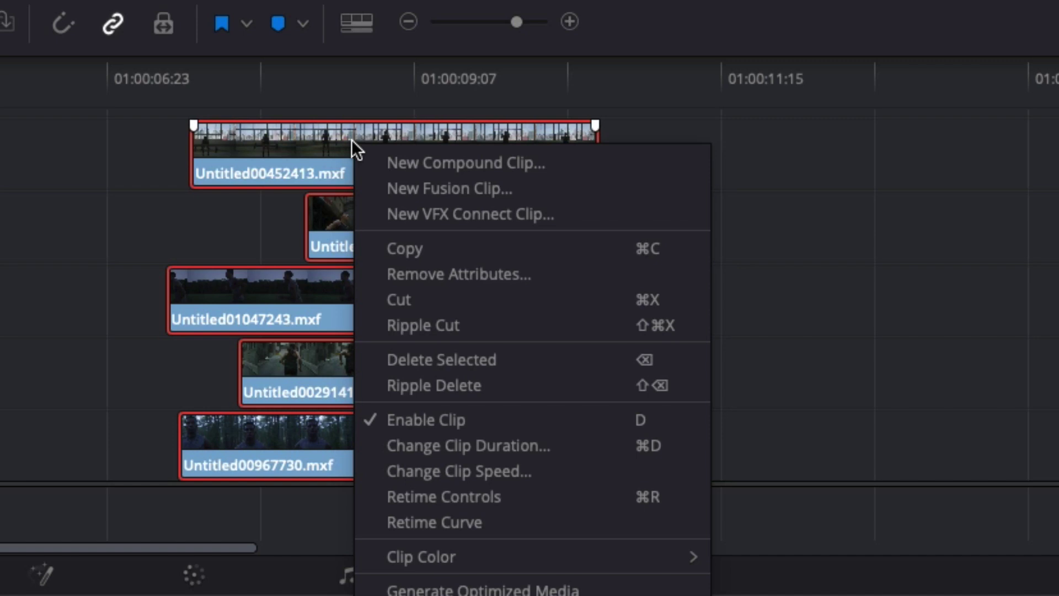
click(514, 186)
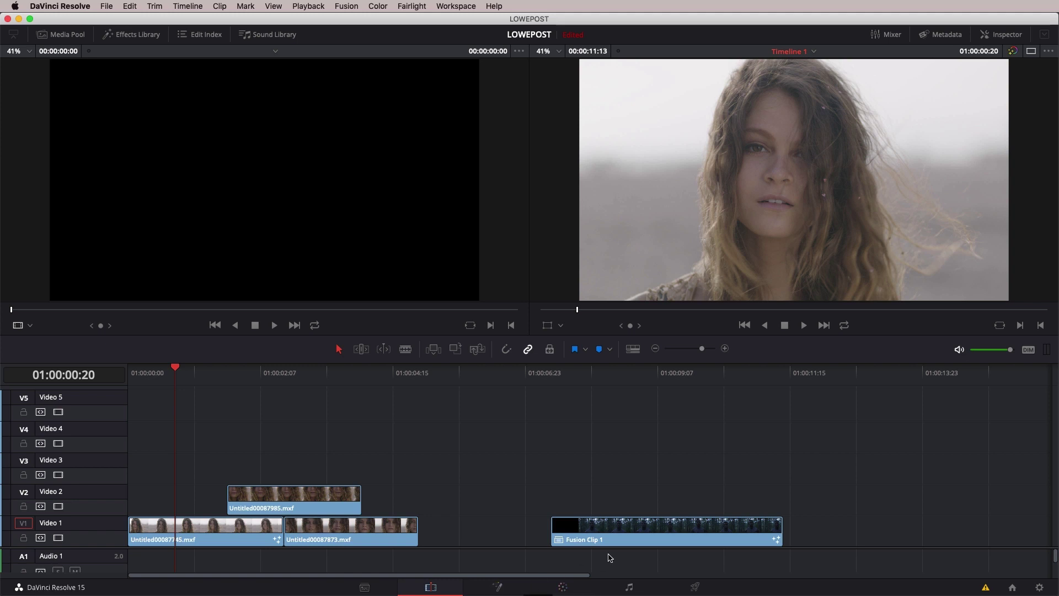
drag(618, 534, 580, 533)
click(597, 379)
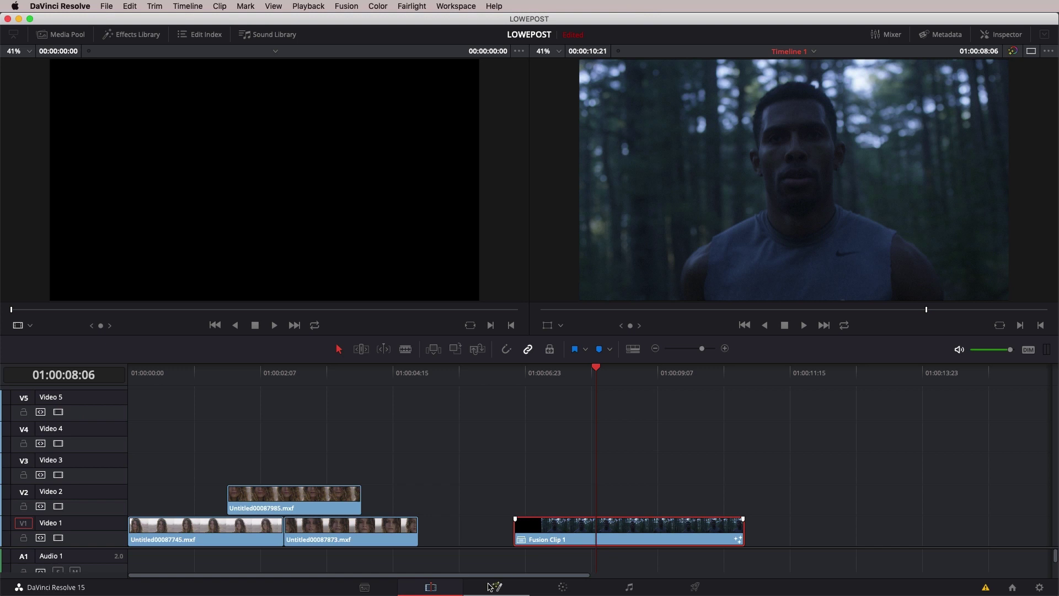
Open Fusion Clip 1 on the Fusion page and delete Merge1 through Merge4
click(489, 586)
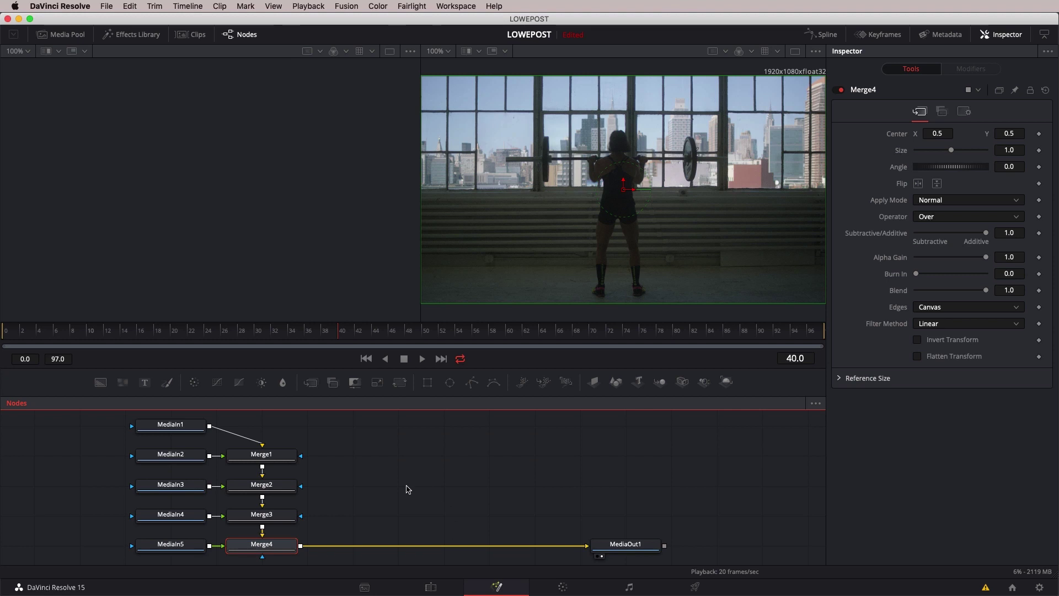
scroll(362, 466, left, 3)
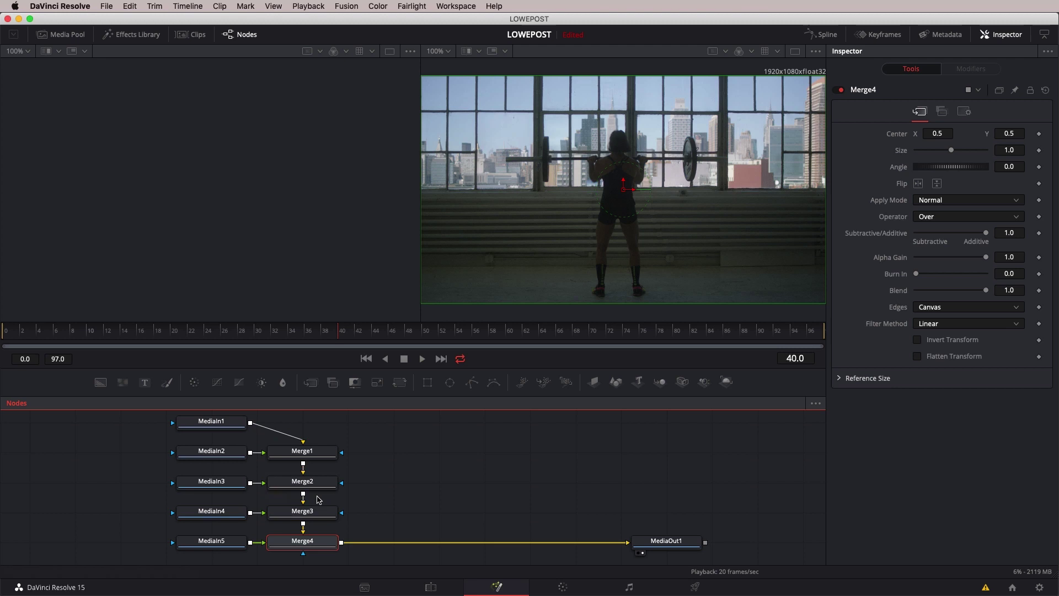
drag(330, 427, 304, 545)
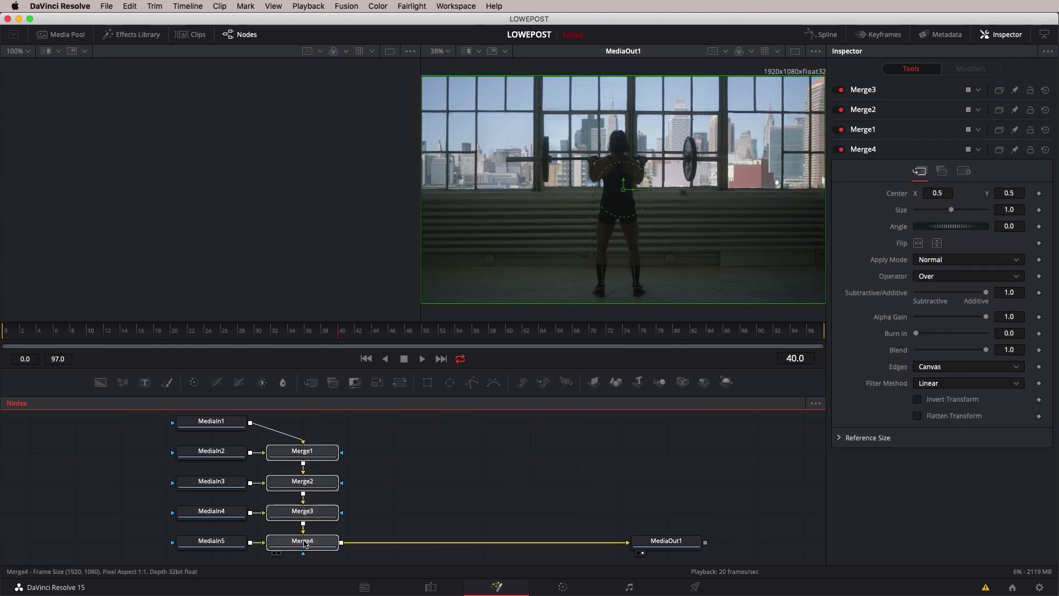
key(Delete)
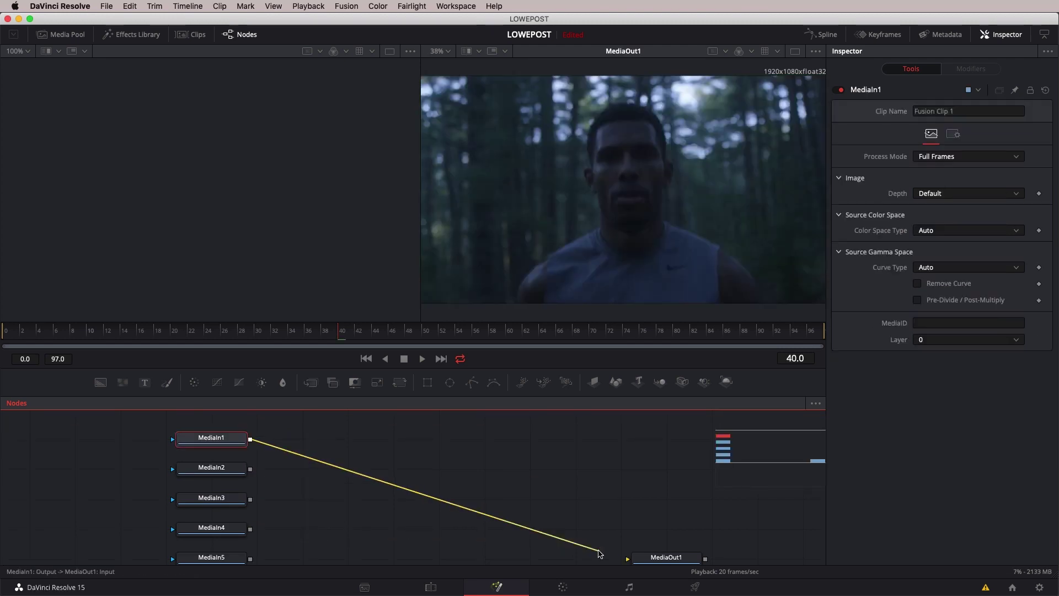
Disconnect MediaOut1 and rename MediaIn1 to ManRunning
drag(600, 553, 590, 549)
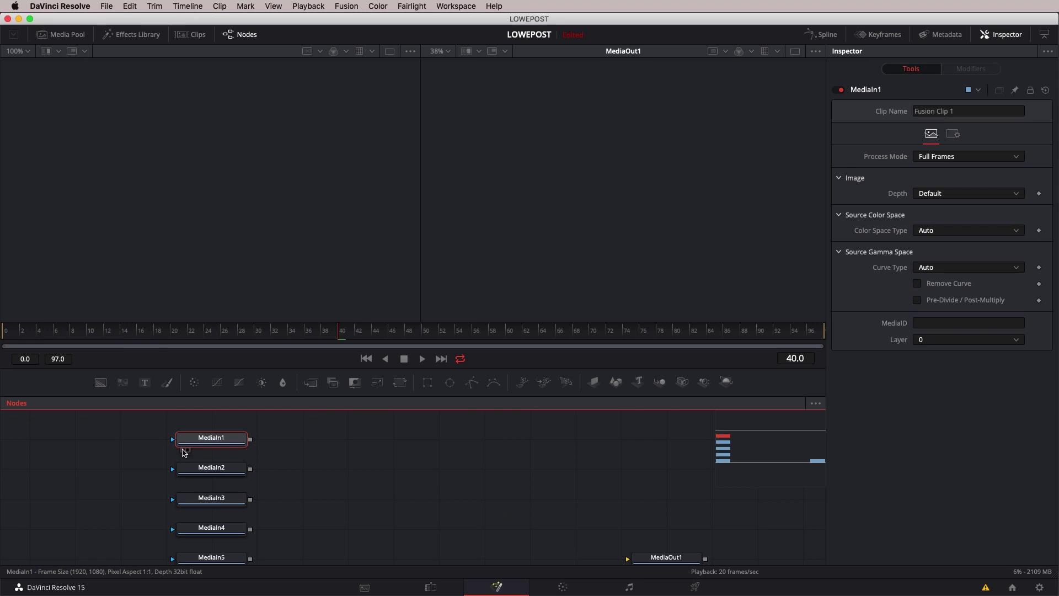
click(183, 450)
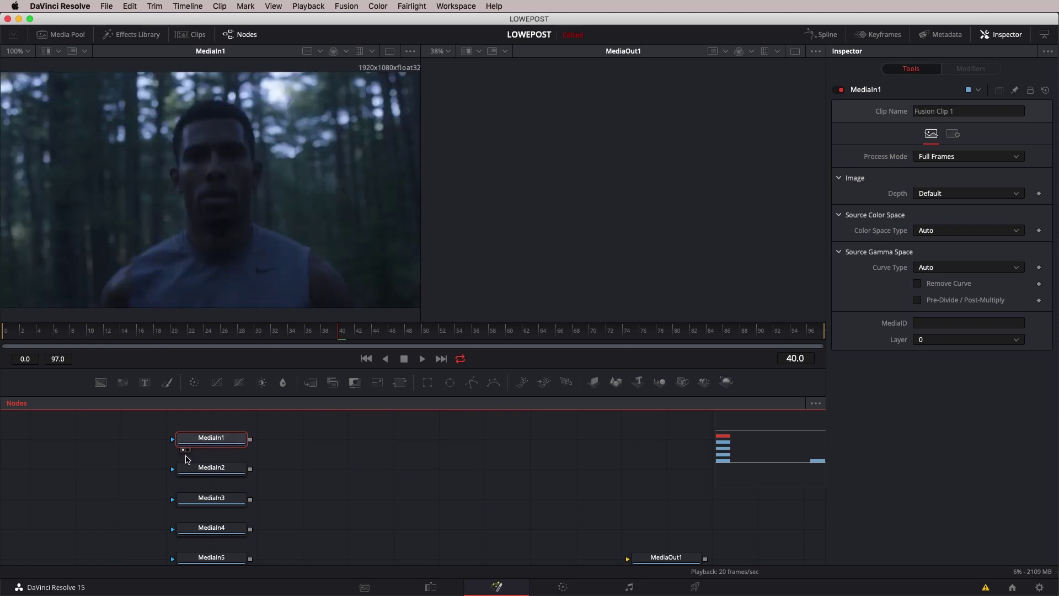
mouse_move(239, 451)
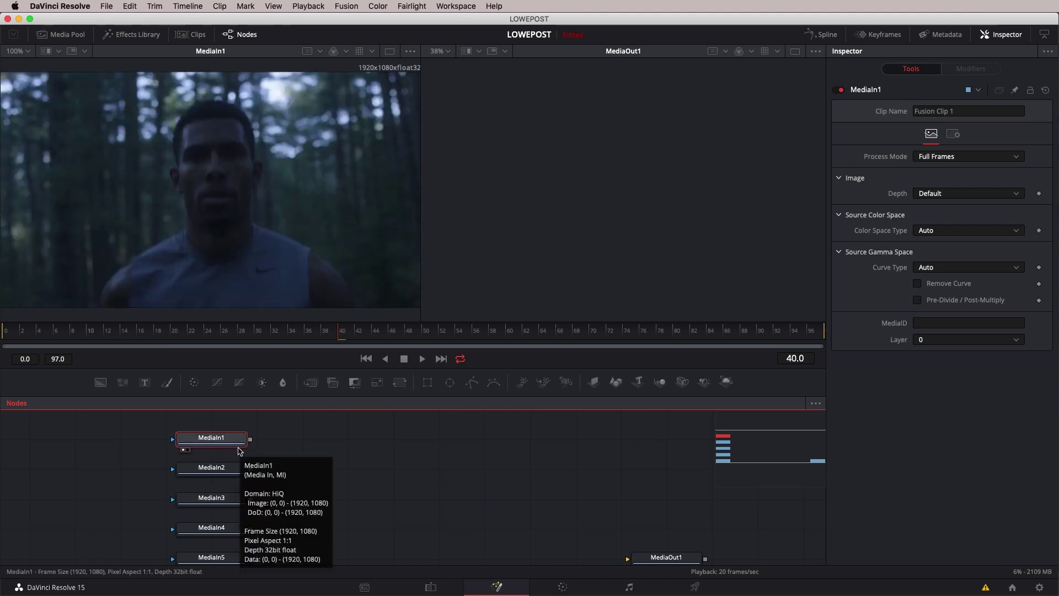
key(F2)
text(Man Ru)
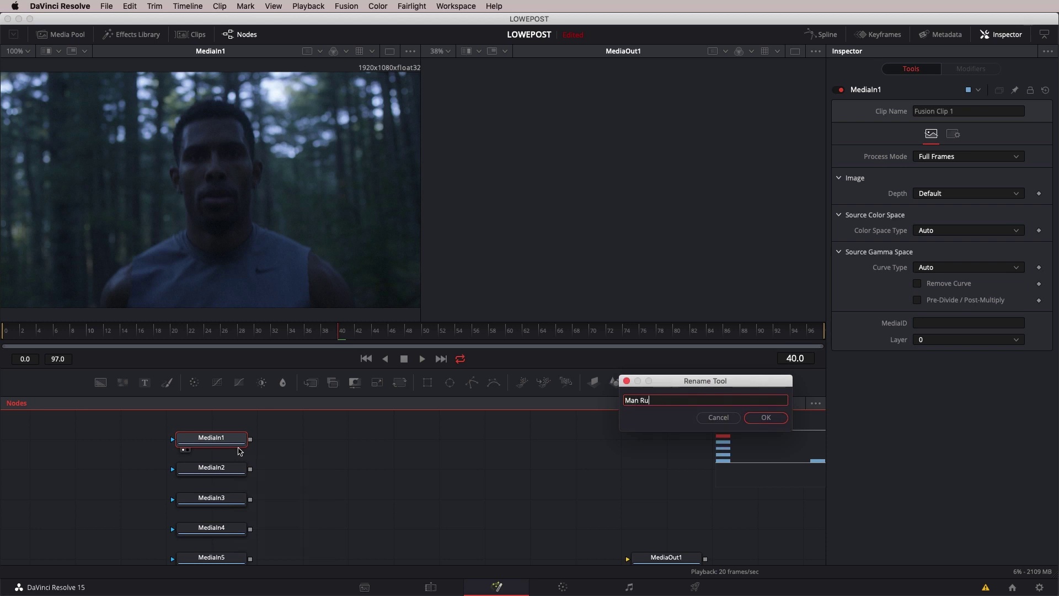
text(nning)
key(Return)
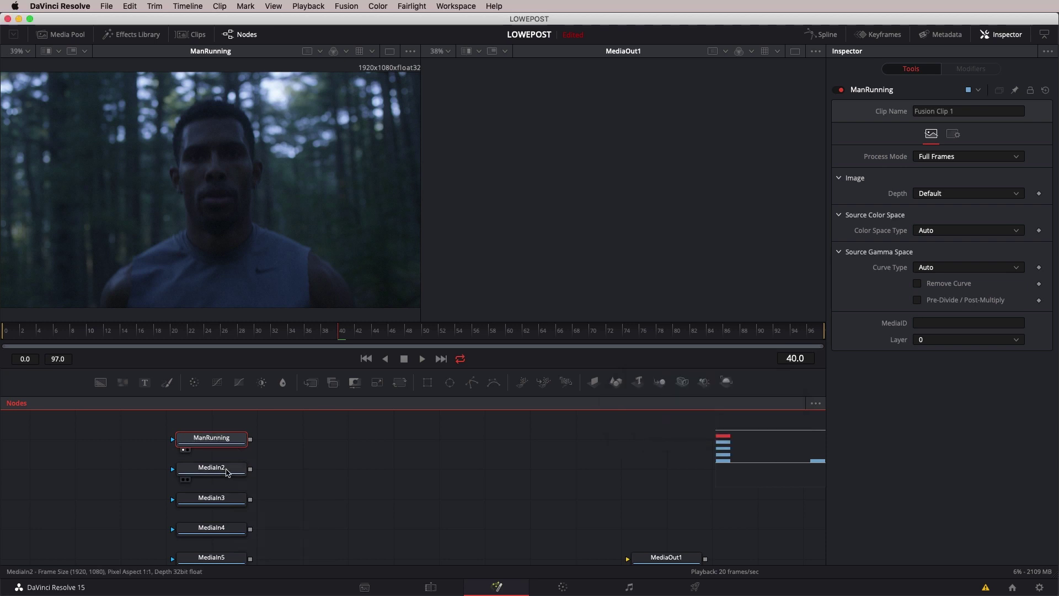
Rename MediaIn2 to WomanRunning and MediaIn3 to ManRunningLeft
click(223, 470)
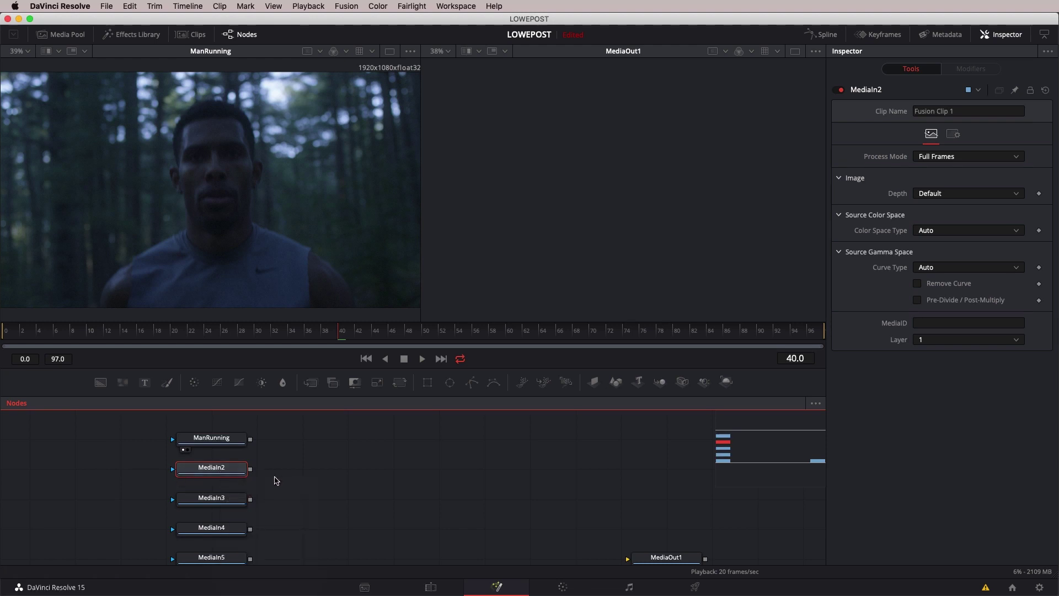
key(1)
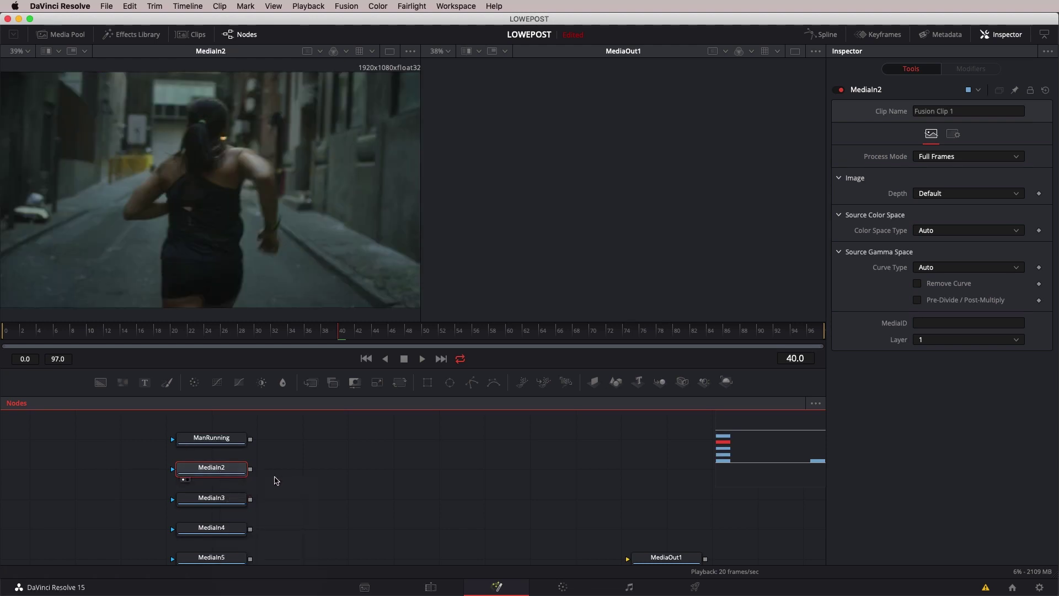
key(F2)
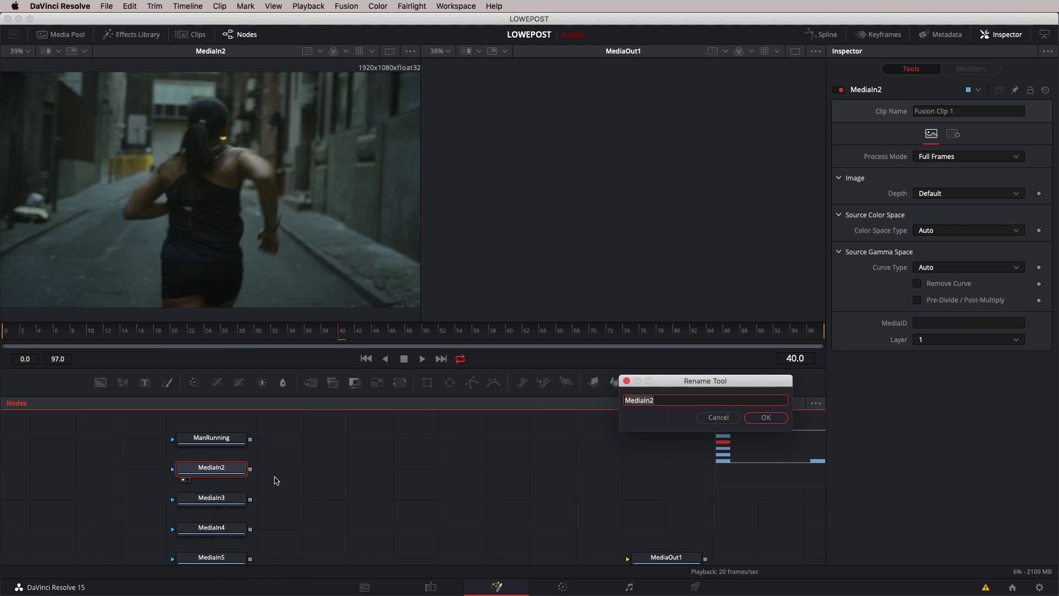
text(WomanRunning)
key(Return)
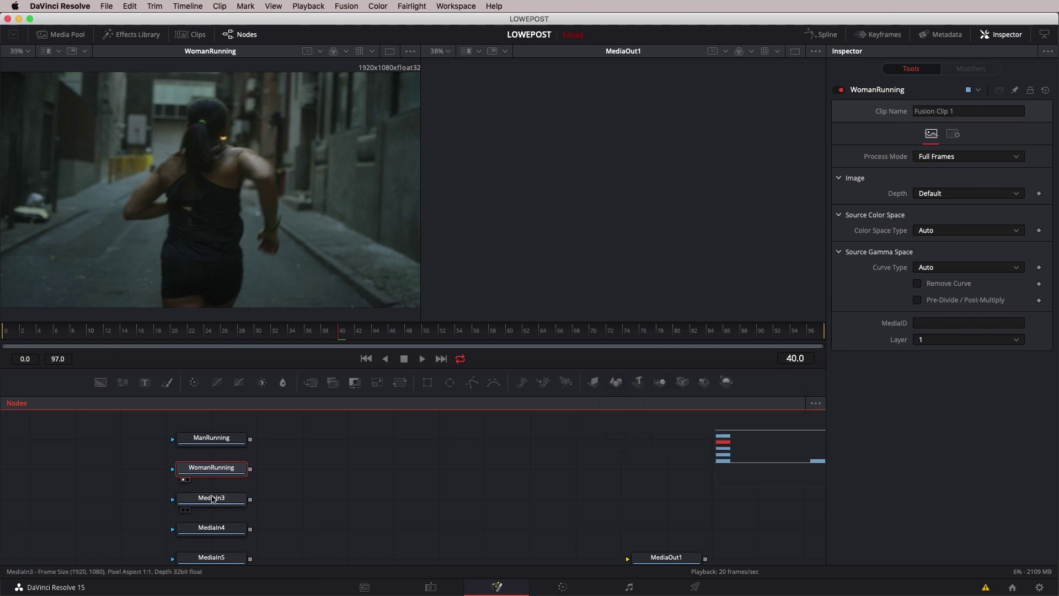
click(187, 507)
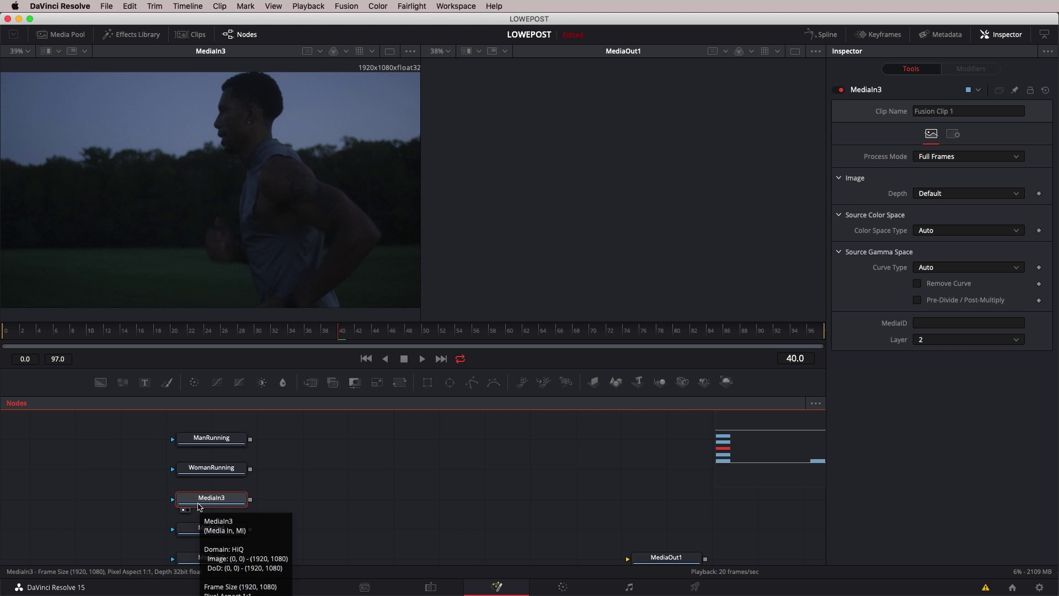
key(F2)
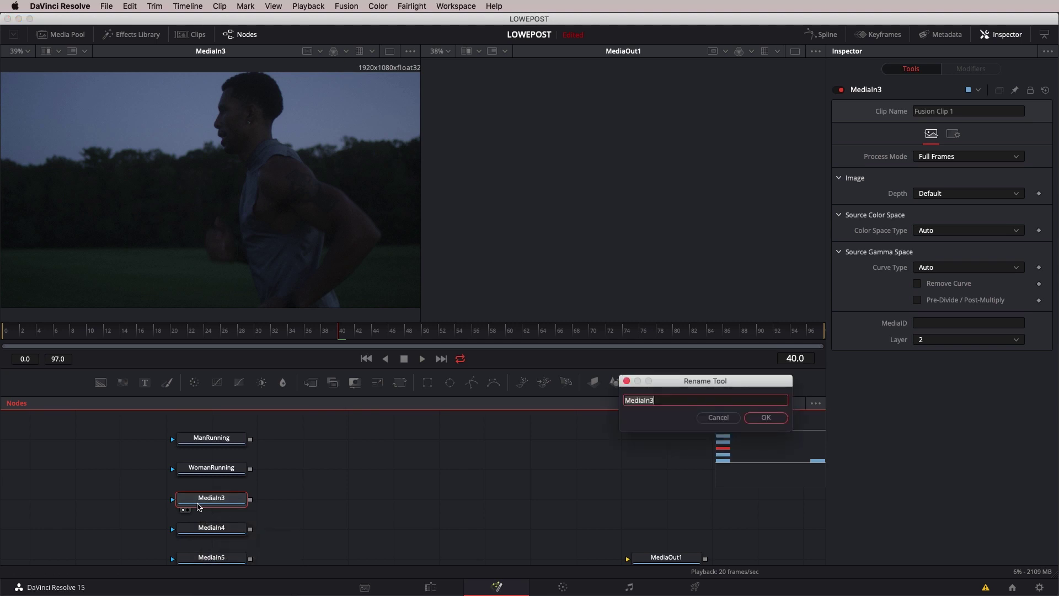
text(ManRunningLeft)
key(Return)
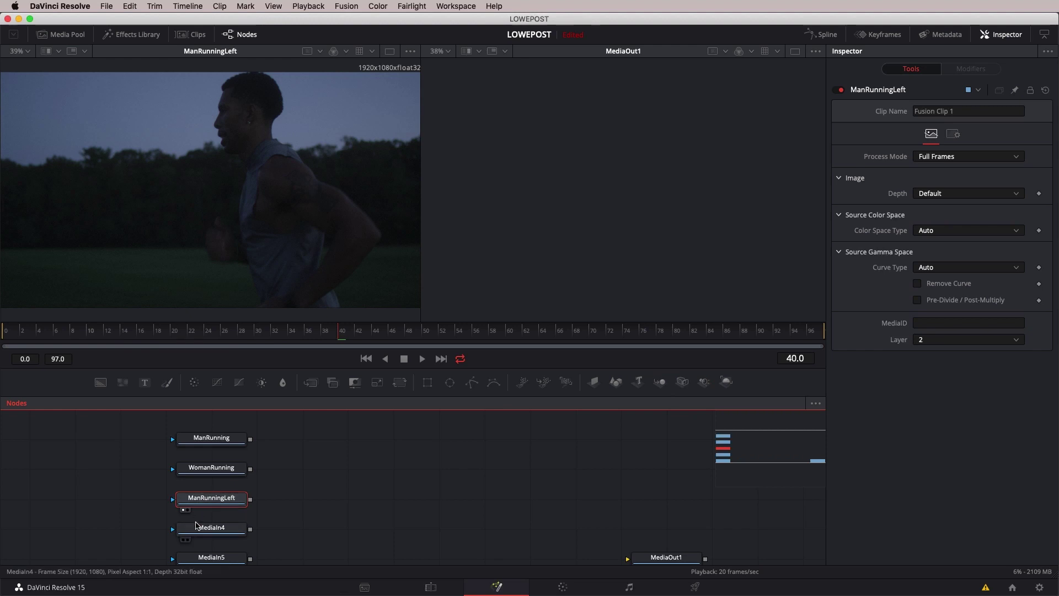
Preview MediaIn4 from frame 32 to 43, then rename it WomanLookingAround
click(198, 527)
key(1)
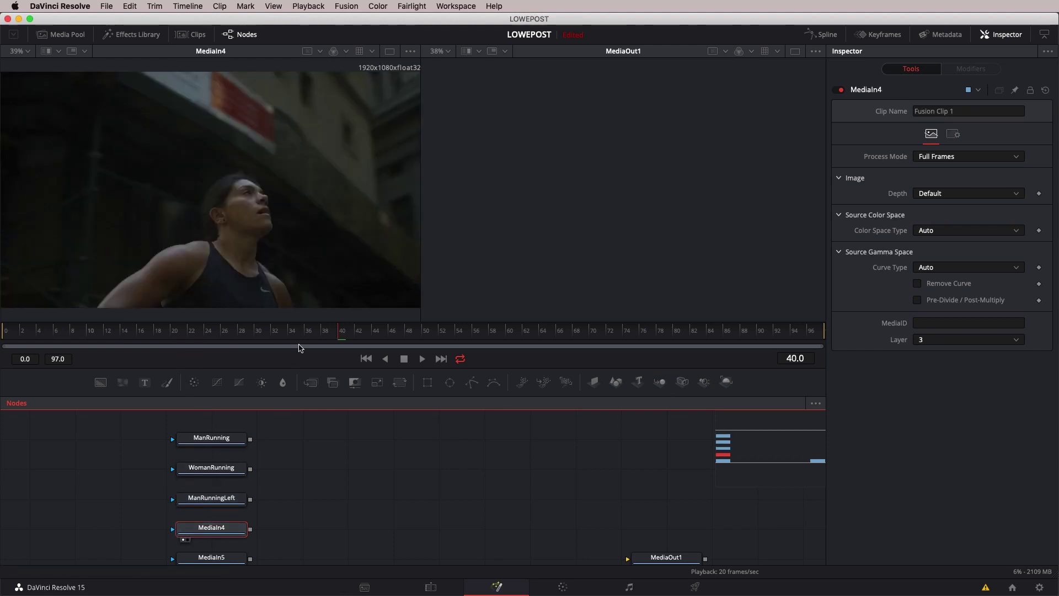
click(266, 333)
drag(265, 334, 370, 355)
key(F2)
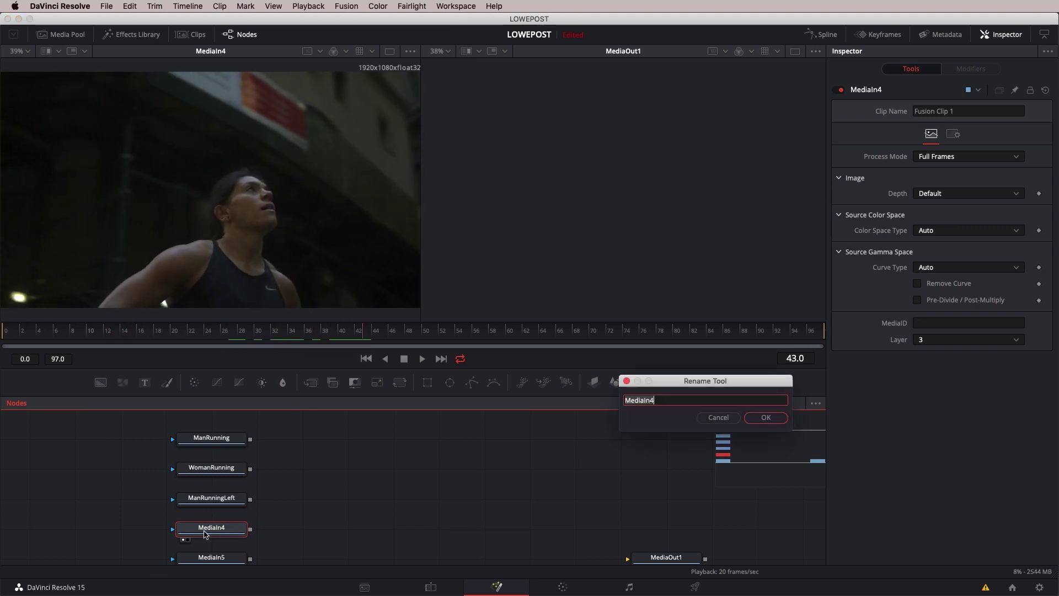
text(WomanLook)
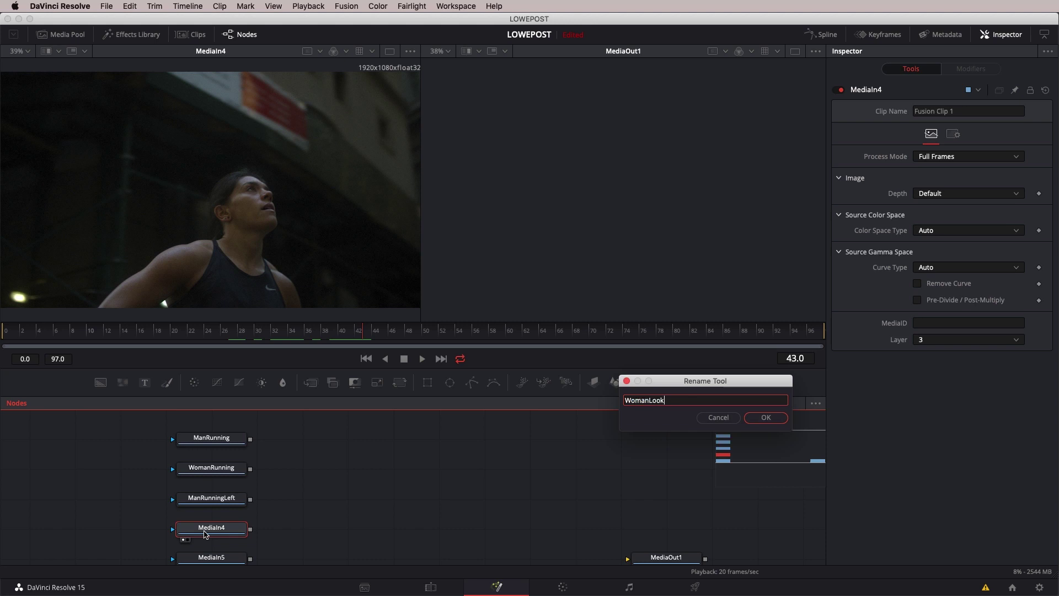
text(ingAround)
key(Return)
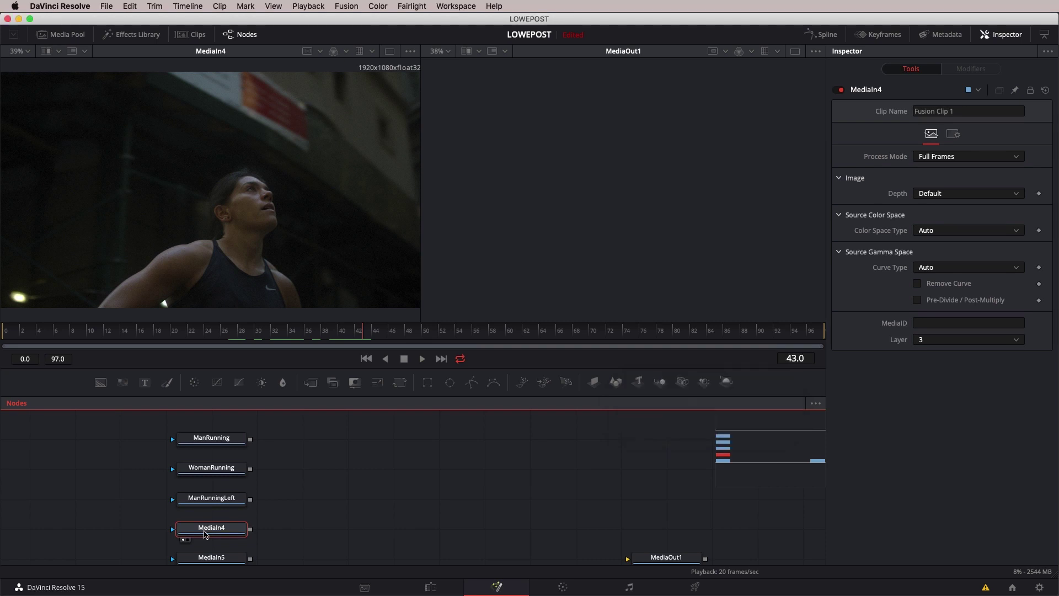
Rename MediaIn5 to WomanLiftingWeights
scroll(209, 558, down, 1)
click(210, 530)
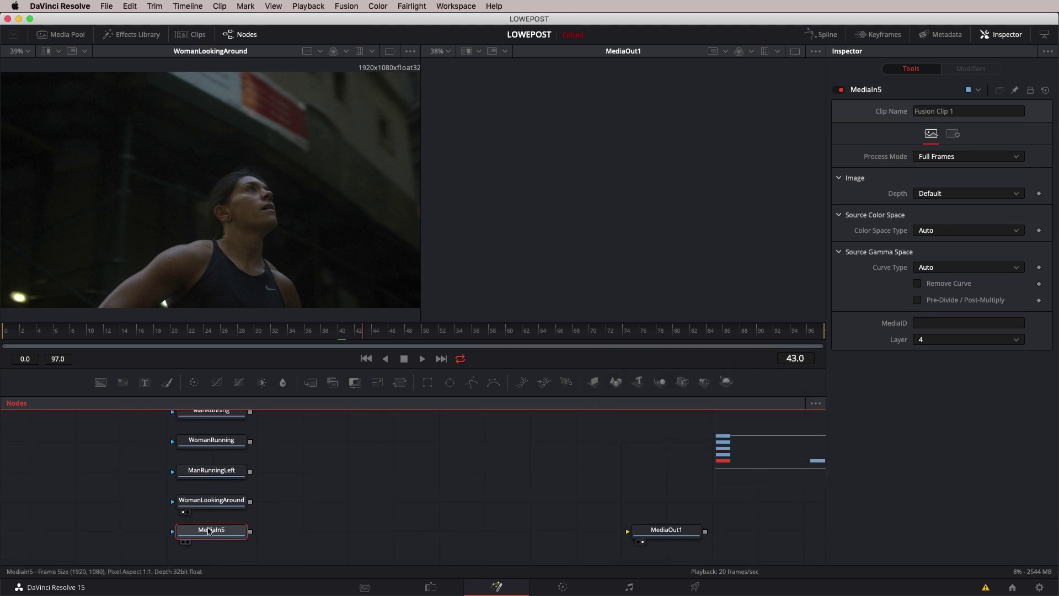
key(1)
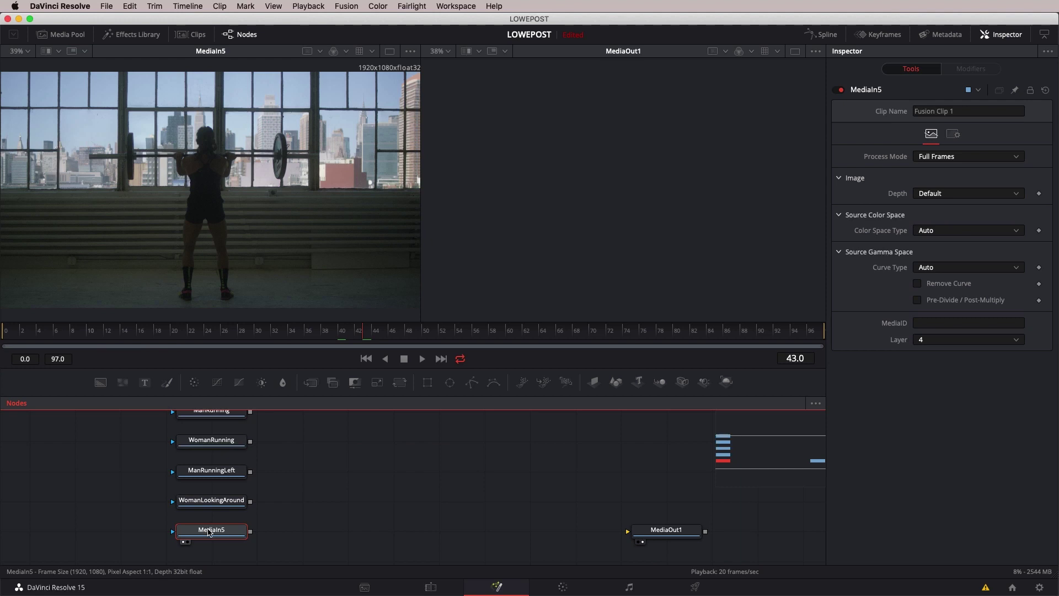
key(F2)
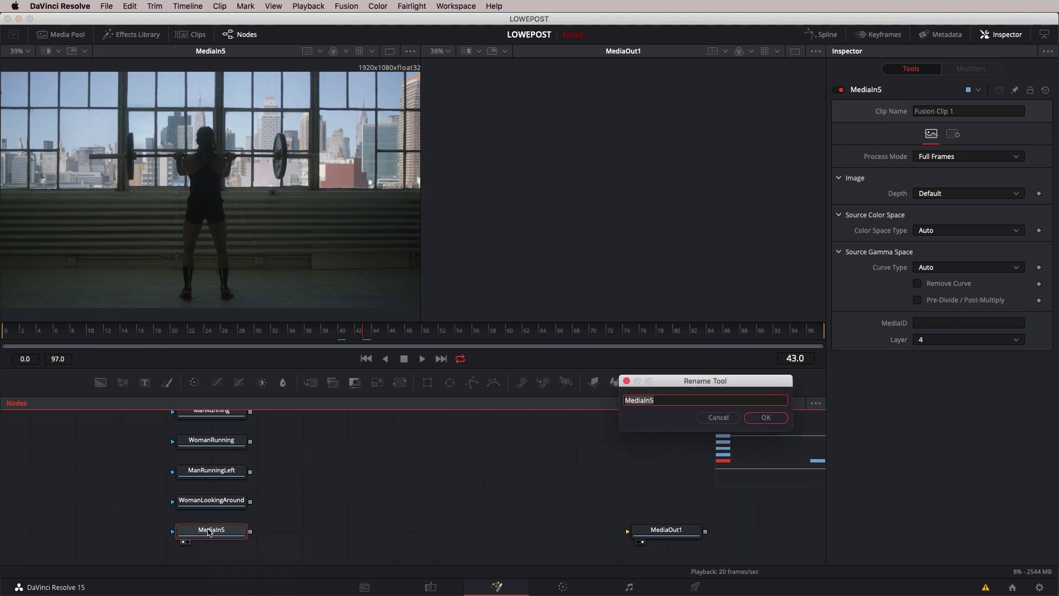
text(WomanLiftingWeights)
key(Return)
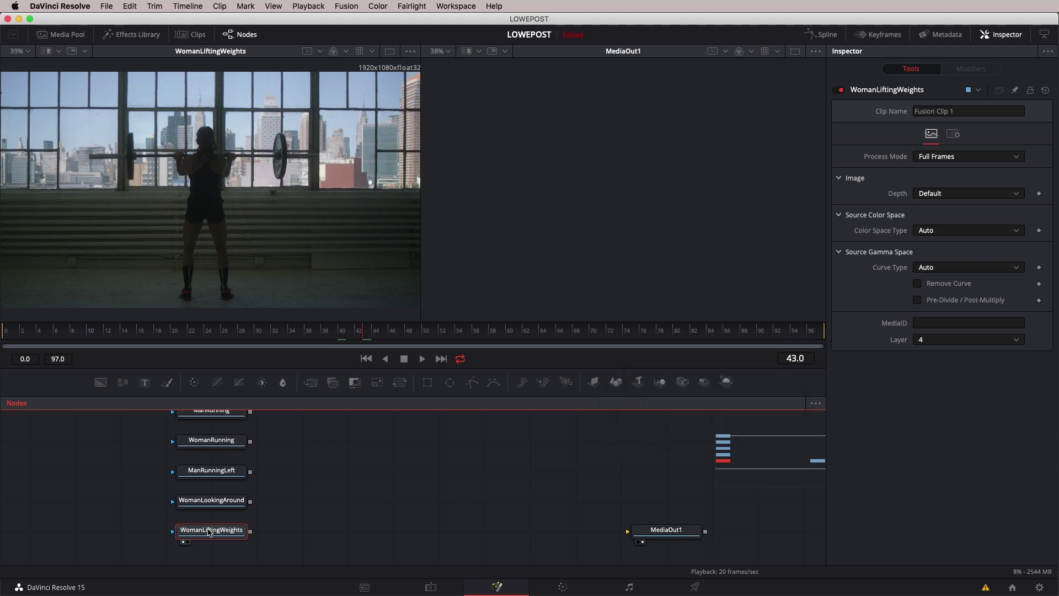
scroll(284, 487, right, 3)
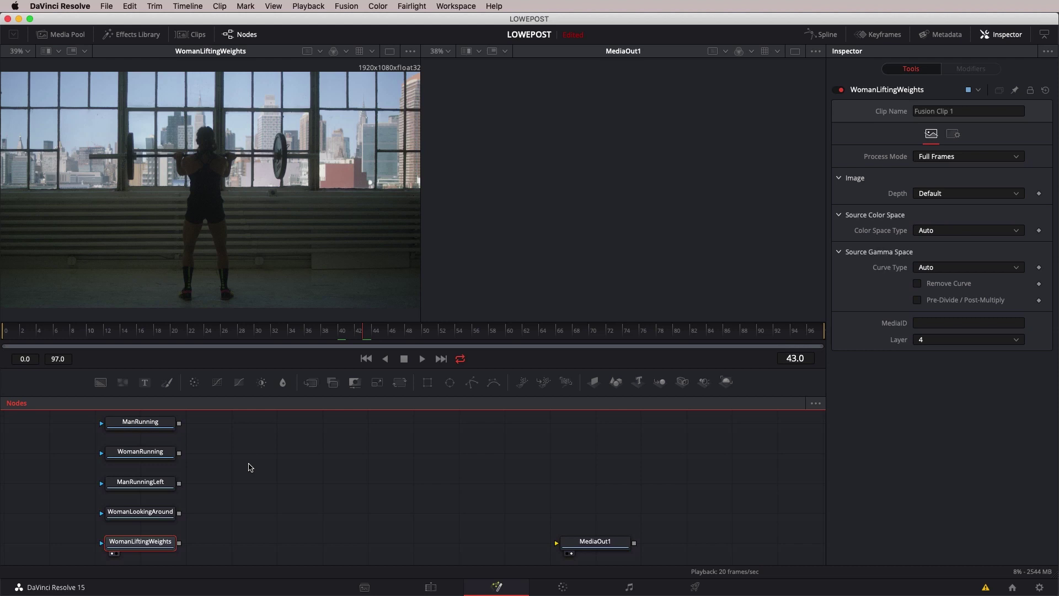
click(431, 587)
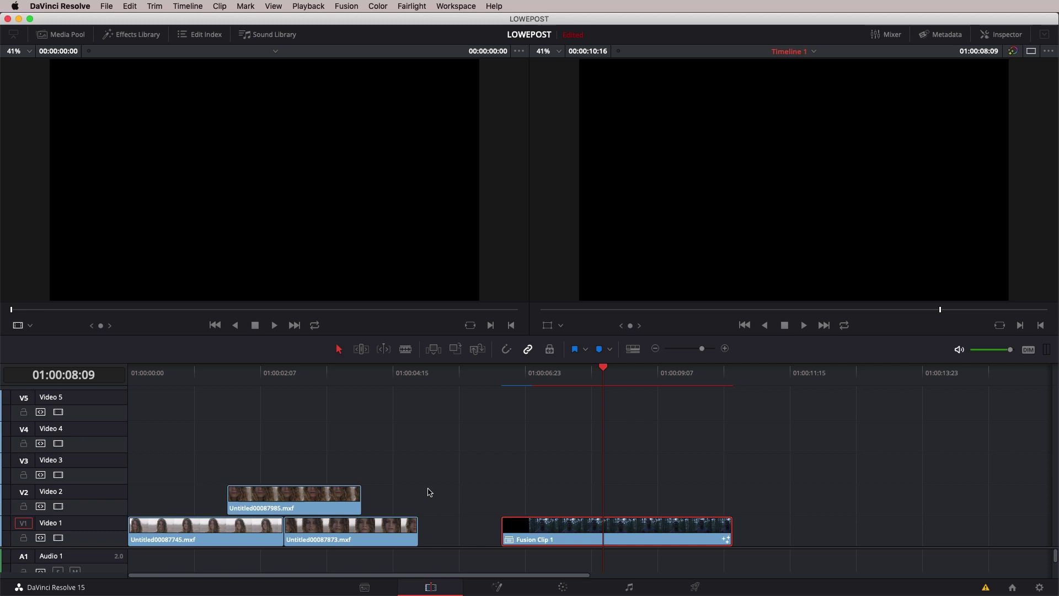
click(499, 587)
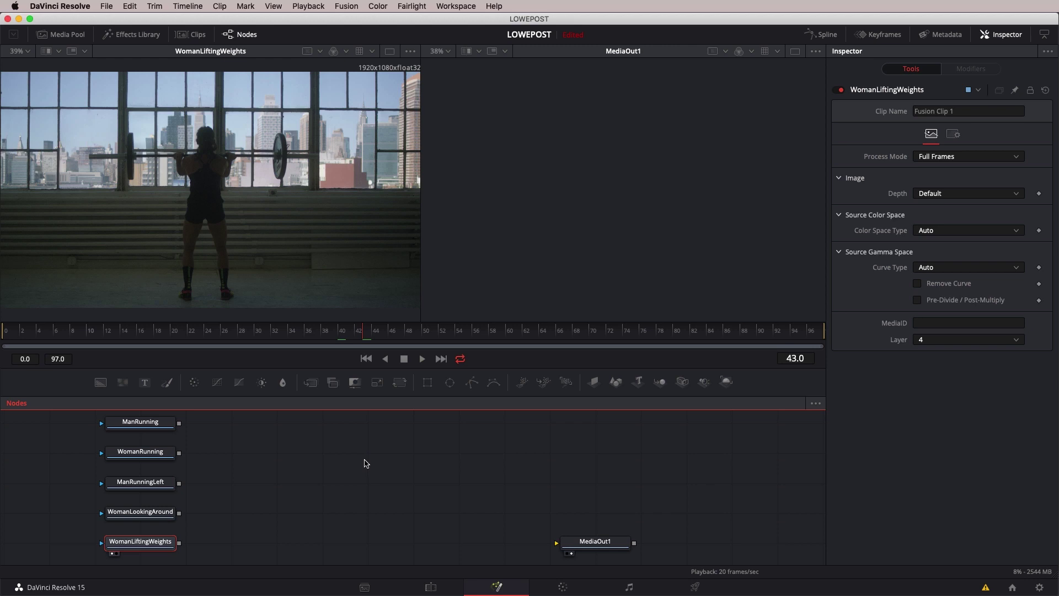
Place MediaOut1 beside the five MediaIn nodes and reopen the Keyframes editor
click(882, 34)
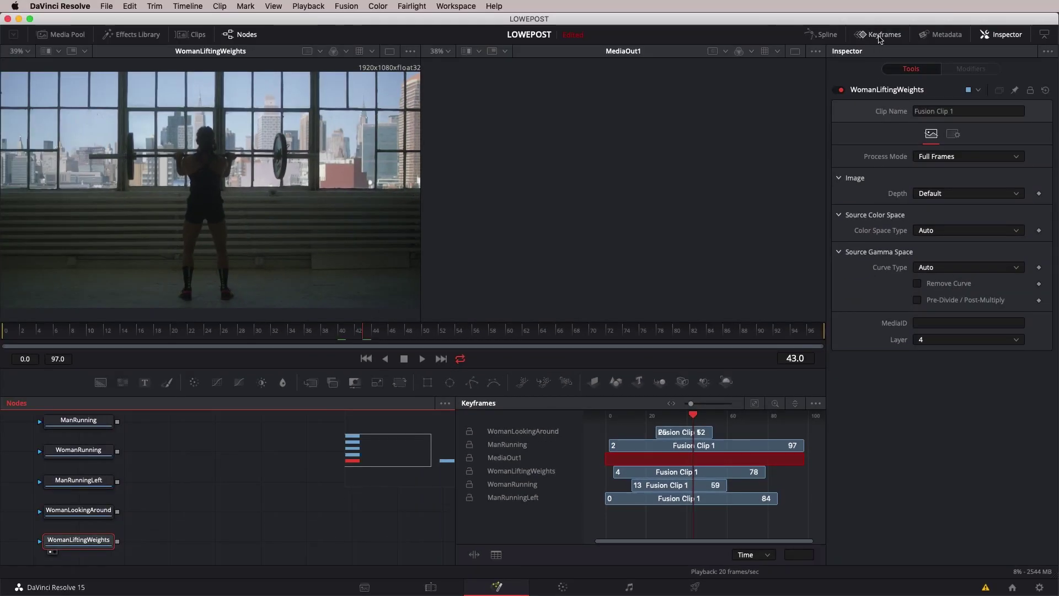
click(881, 36)
drag(536, 543, 176, 466)
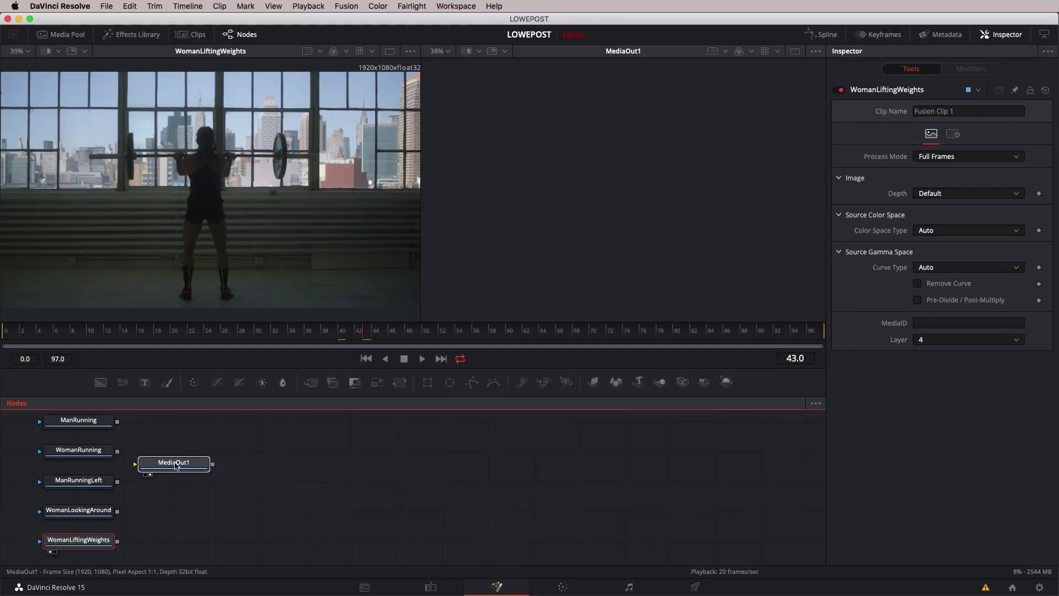
click(177, 466)
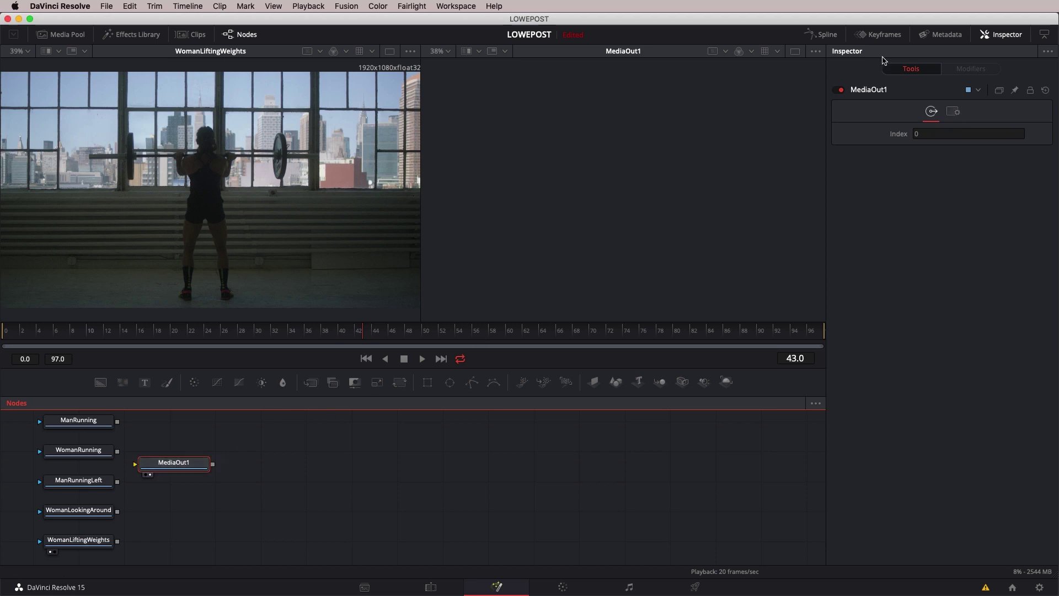
click(895, 37)
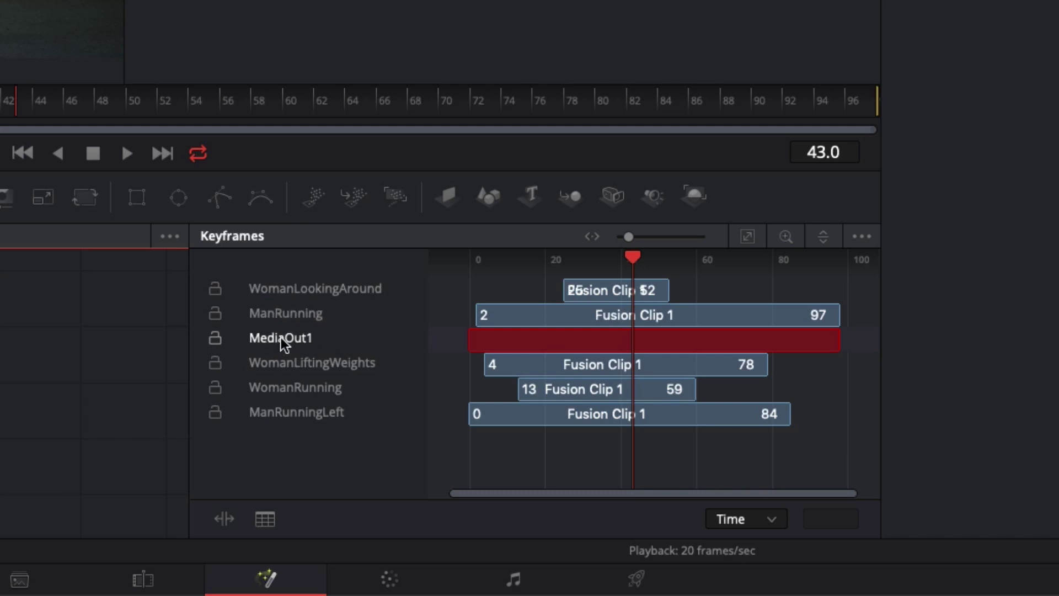
Move MediaOut1 further right, briefly link ManRunning into it, then leave it unconnected
drag(343, 353, 512, 356)
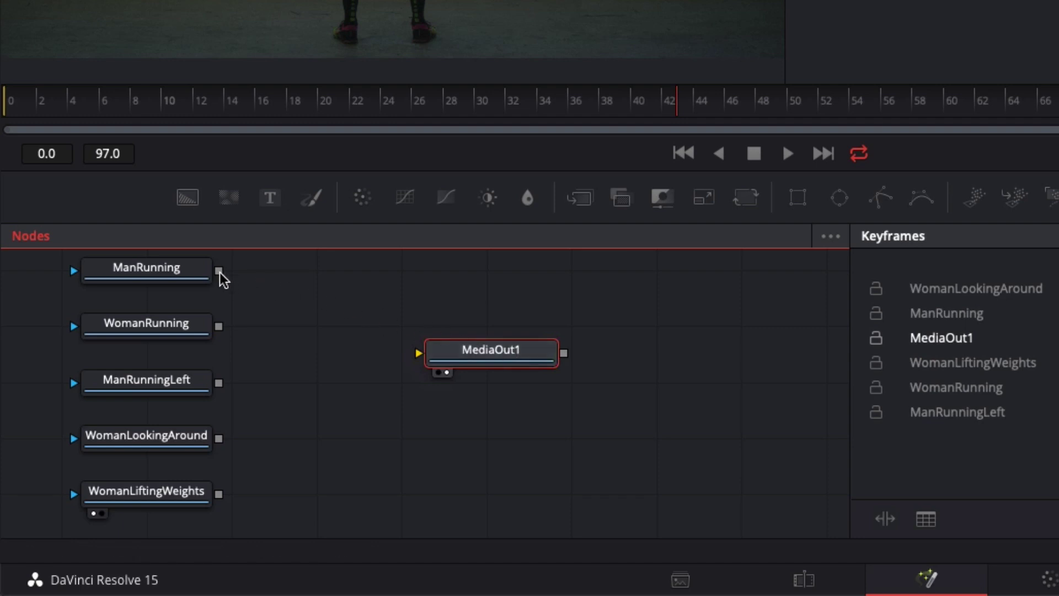
drag(219, 271, 417, 353)
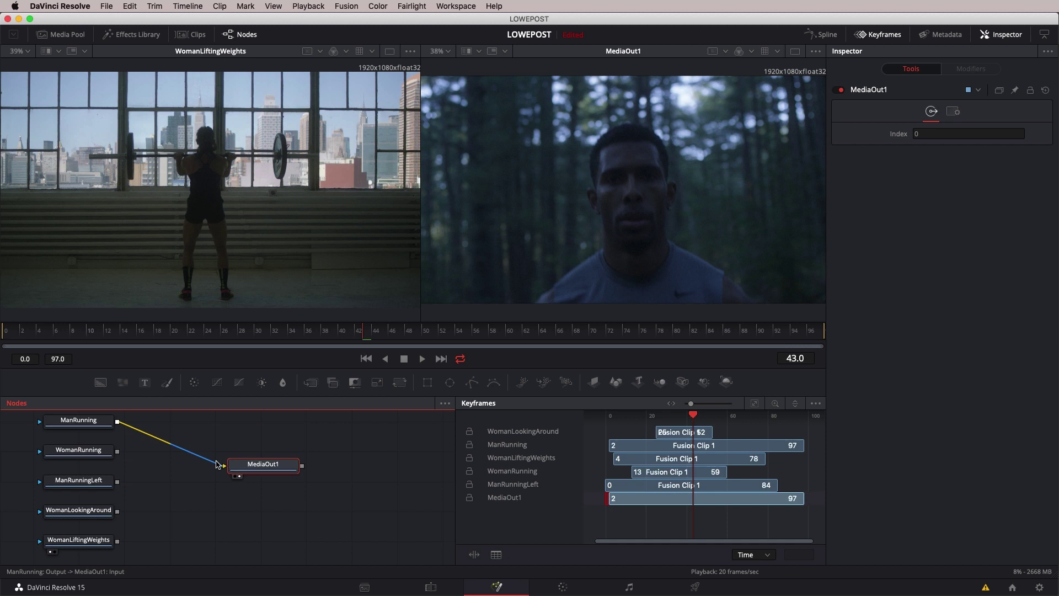
drag(217, 465, 190, 459)
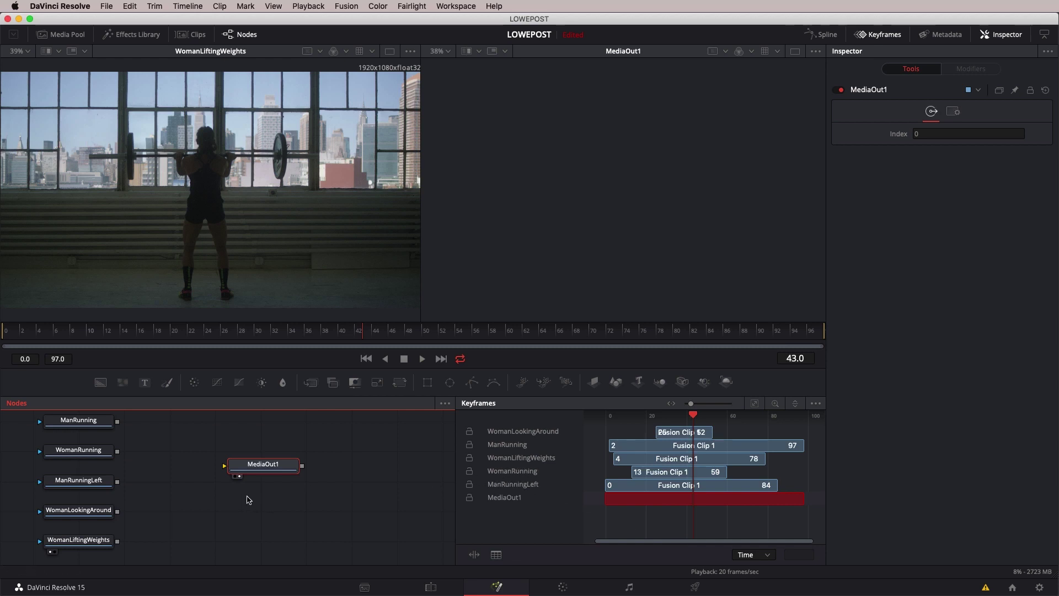
Show WomanRunning in the left viewer, zoom the Keyframes ruler and scrub the current time to frame 20
click(83, 453)
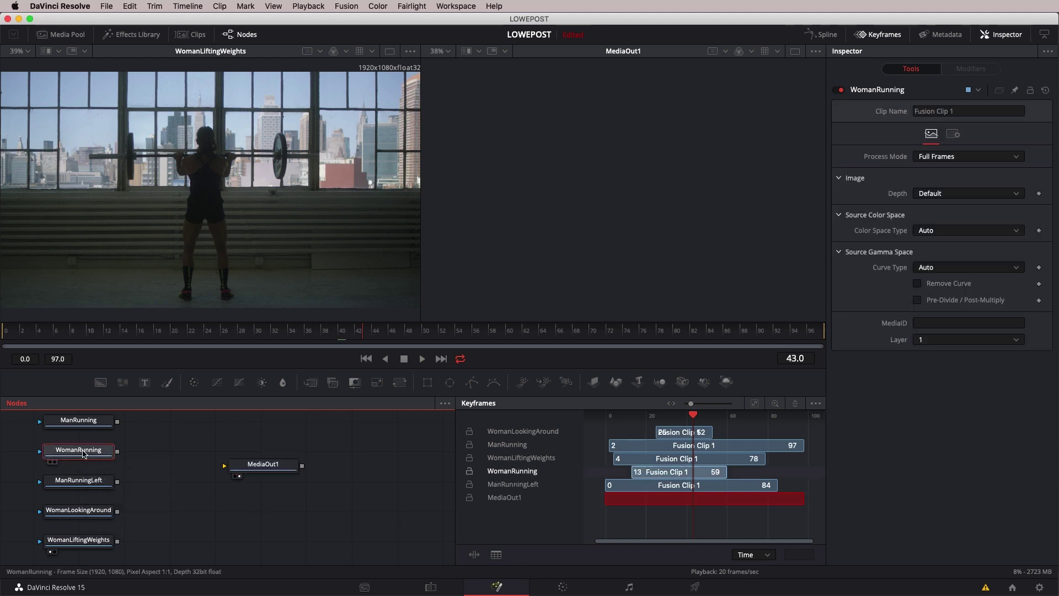
key(1)
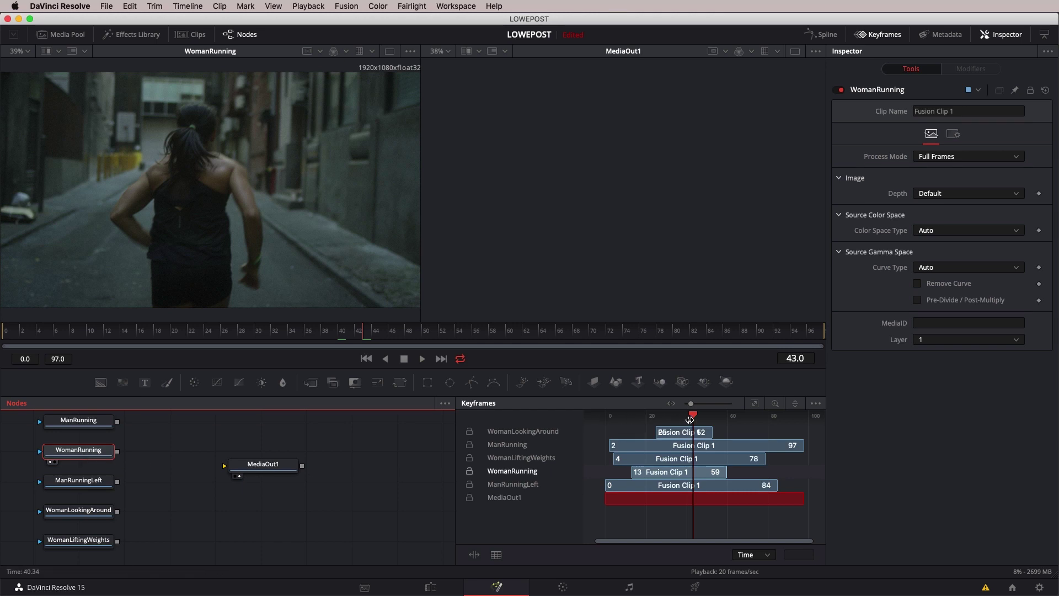
drag(689, 420, 649, 419)
mouse_move(643, 420)
mouse_down()
mouse_move(634, 424)
mouse_move(646, 428)
mouse_up()
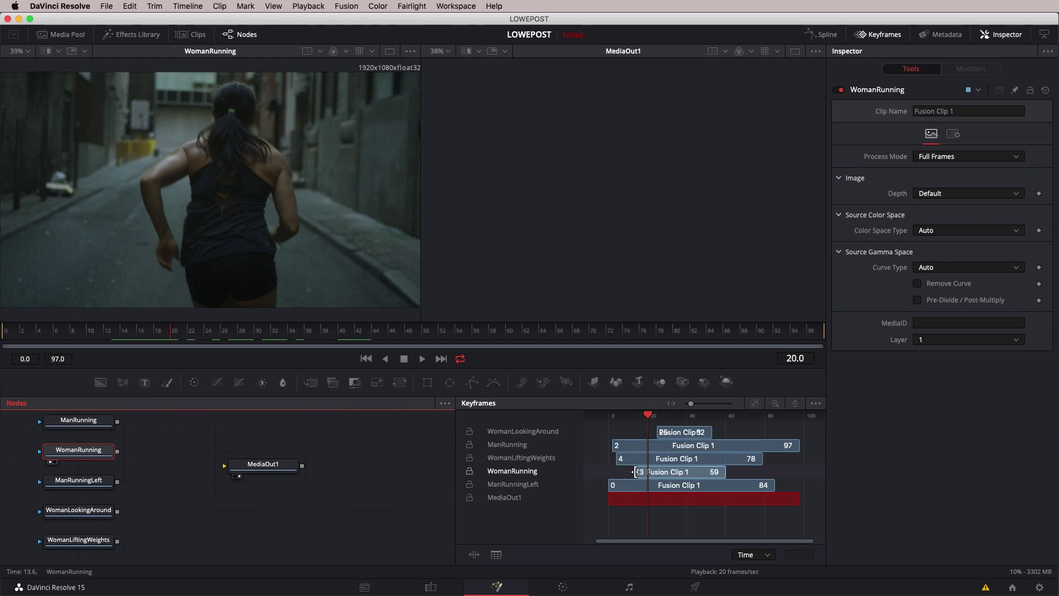
mouse_move(636, 472)
mouse_down()
mouse_move(657, 478)
mouse_move(636, 474)
mouse_up()
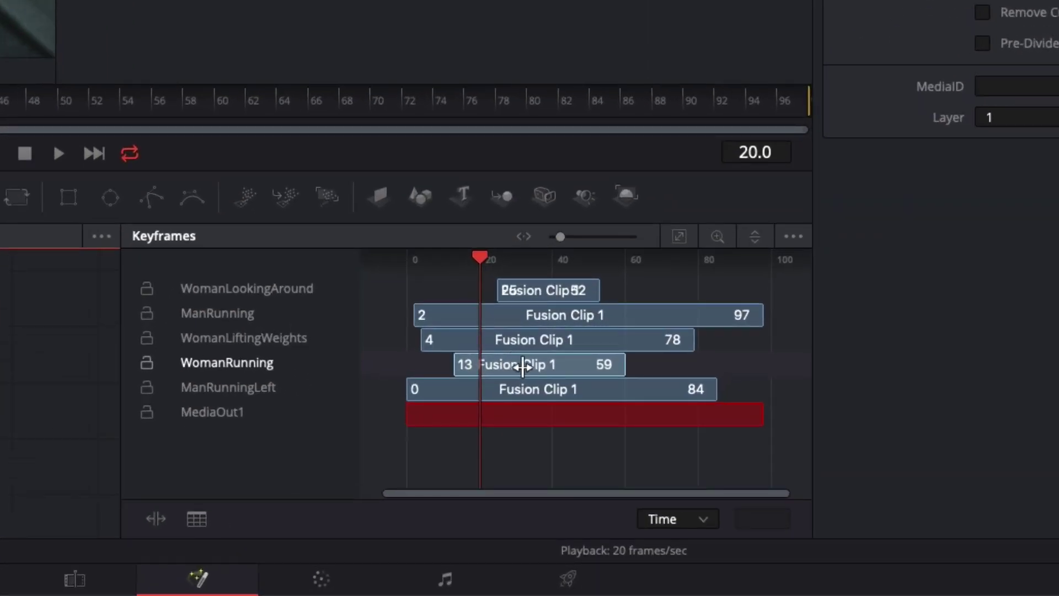
Slide the WomanRunning bar in Keyframes so it starts at frame 14 and still ends at 59
mouse_move(538, 364)
mouse_down()
mouse_move(595, 366)
mouse_move(543, 368)
mouse_up()
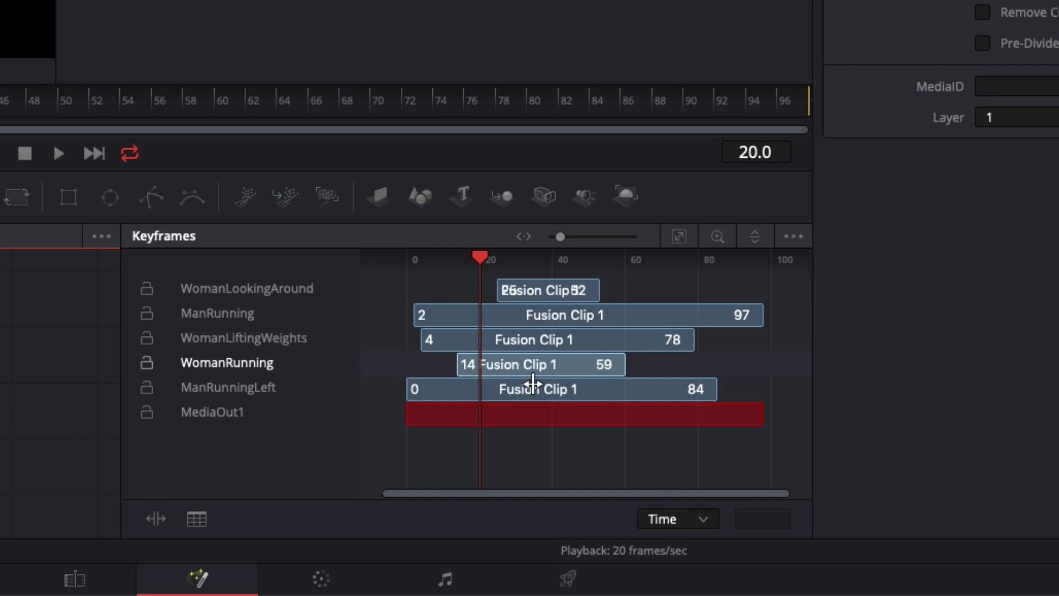
On the Edit page, undo the Fusion clip and delete the four V2–V5 clips, keeping the forest clip
click(75, 579)
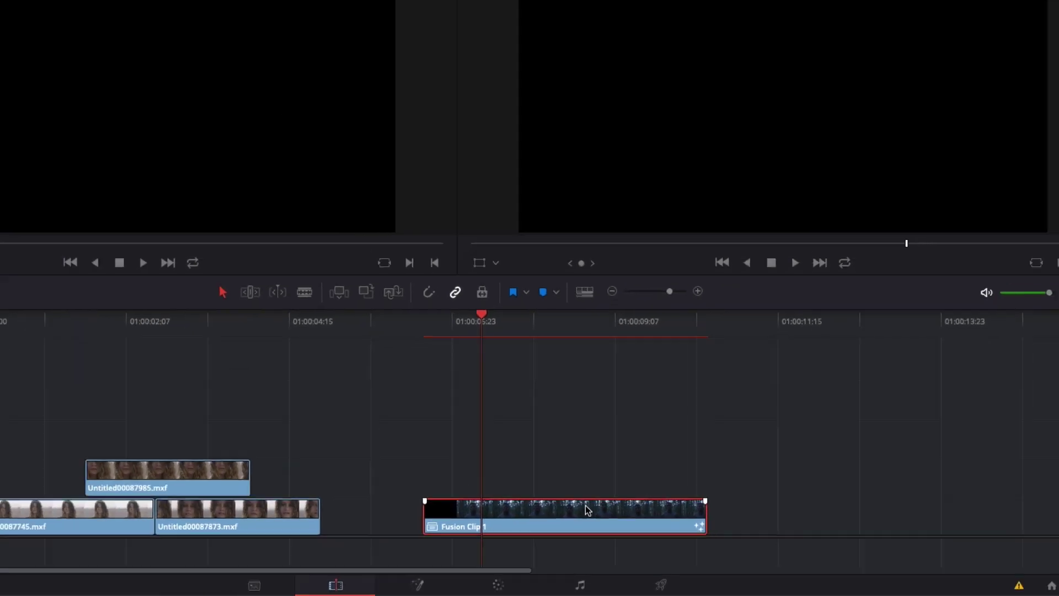
key(super+z)
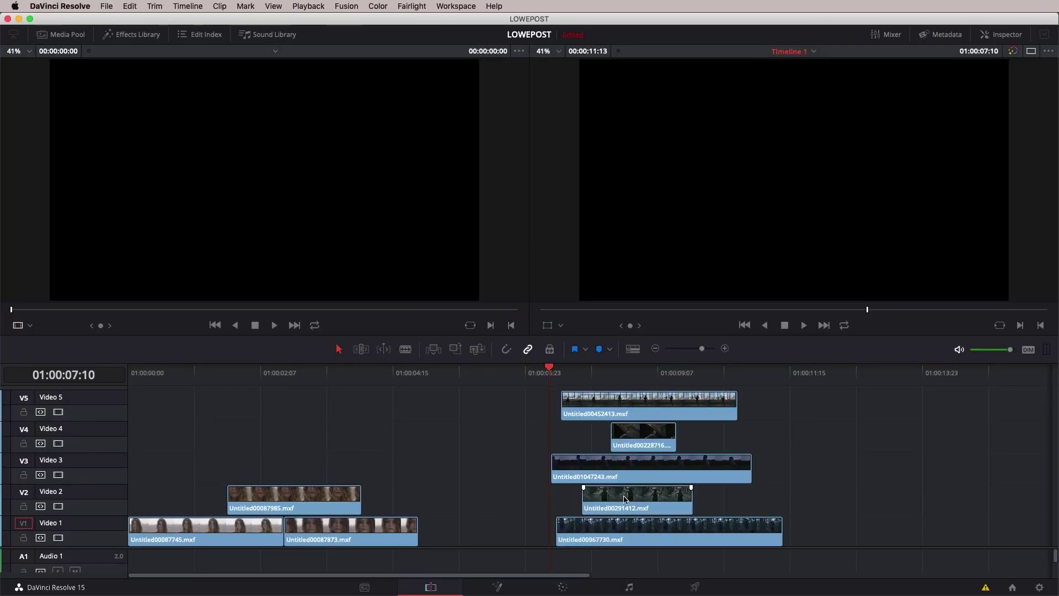
drag(737, 512, 573, 390)
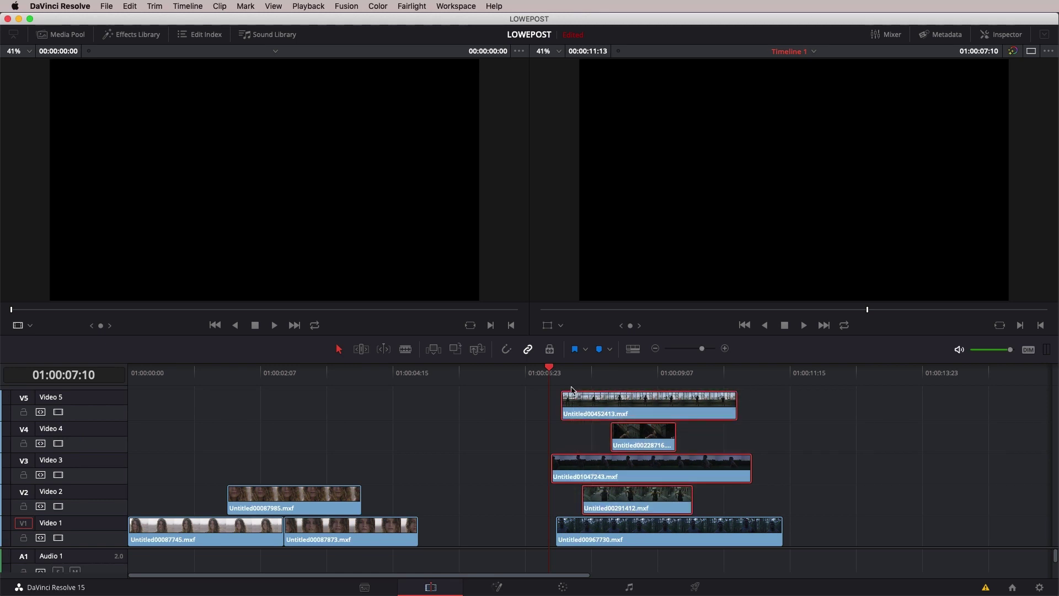
key(BackSpace)
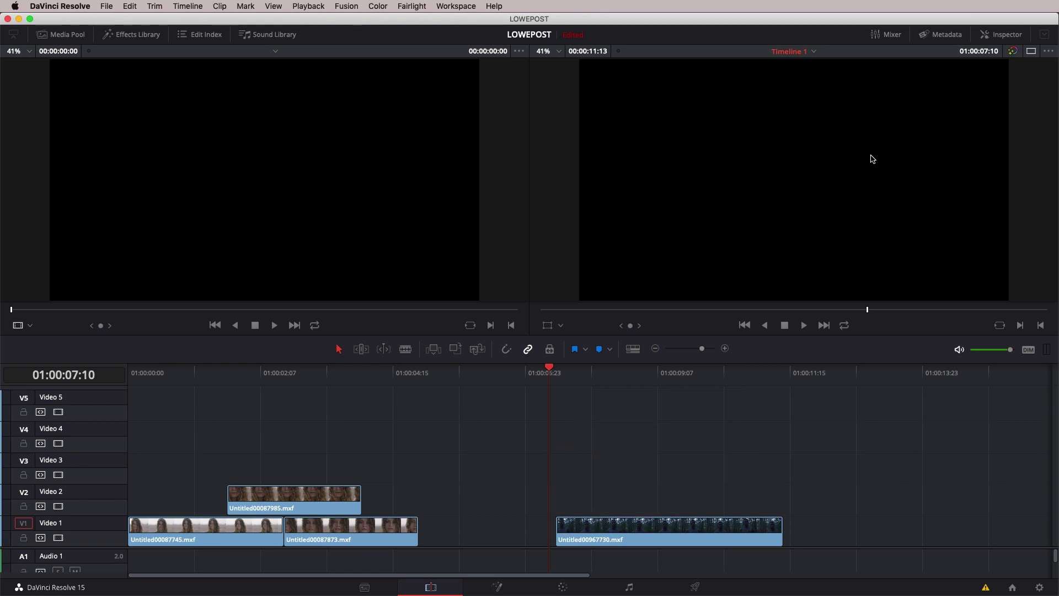
click(637, 373)
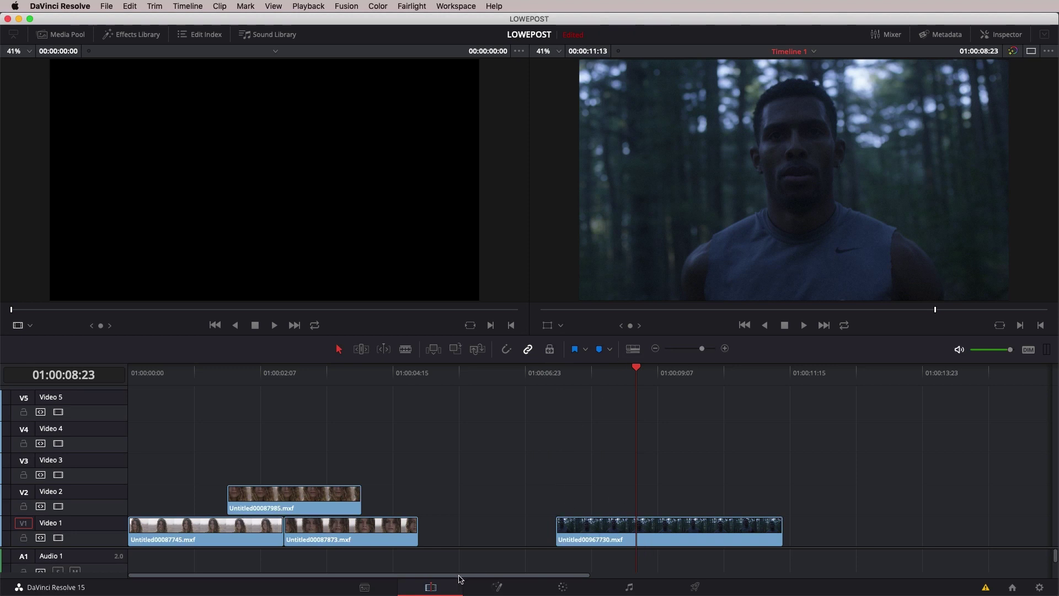
Return to the forest clip's Fusion graph and place MediaIn1 beside MediaOut1
click(508, 591)
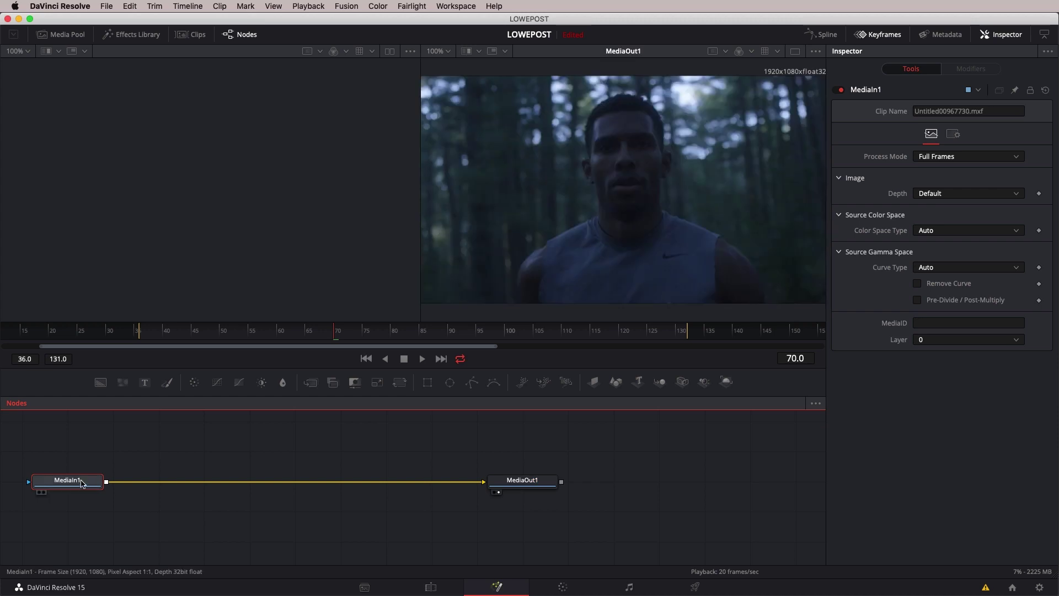
drag(81, 483, 443, 480)
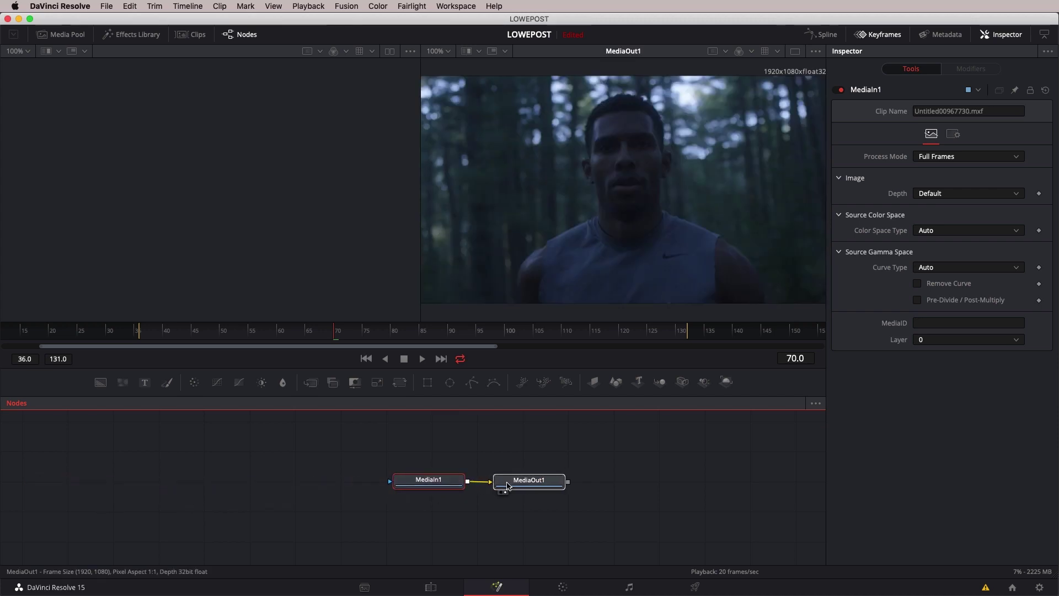
drag(508, 486, 545, 490)
drag(424, 493, 420, 500)
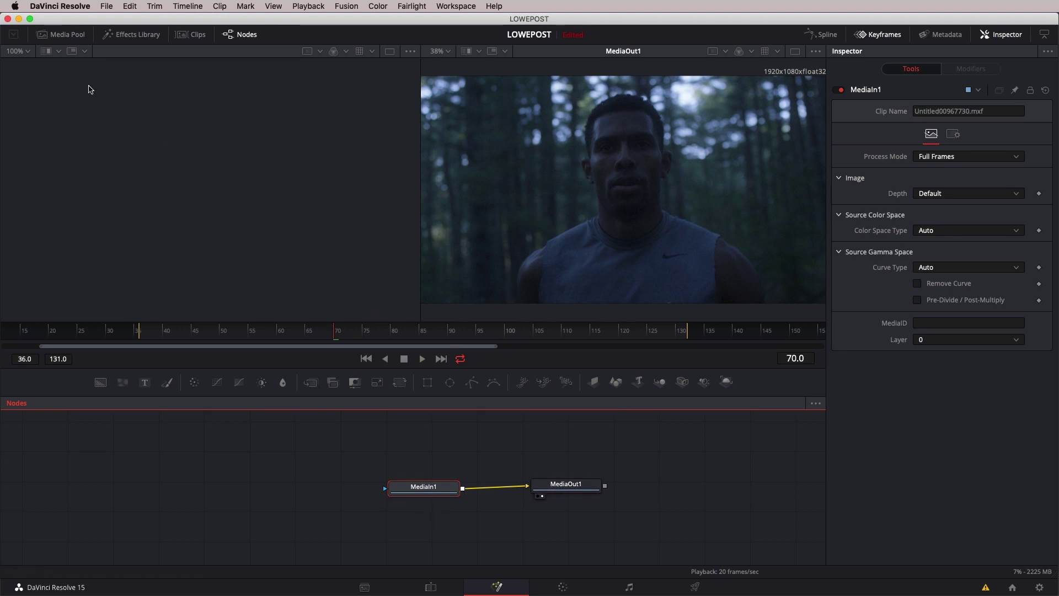
Add three Nike clips, including Untitled00291412.mxf and Untitled01047243.mxf, as MediaIn2–4, deleting Merge1 and Merge2
click(61, 34)
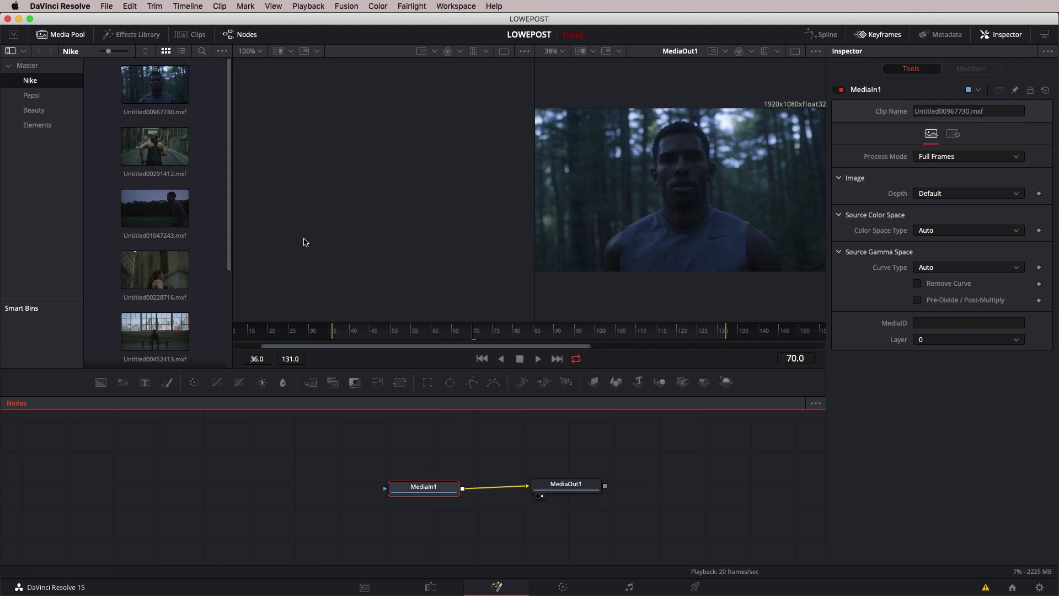
click(167, 146)
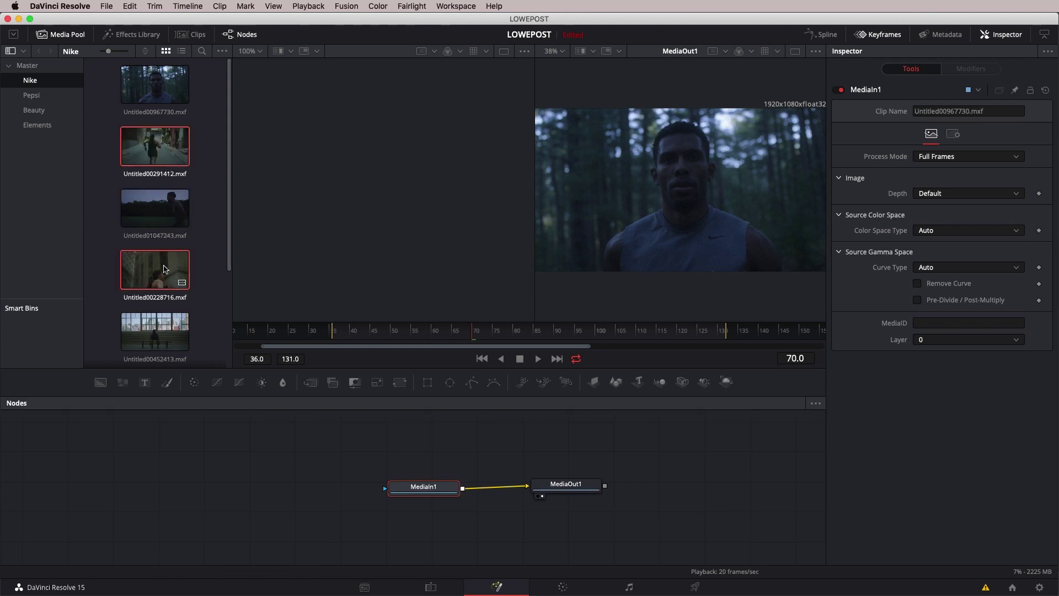
super+click(160, 208)
drag(154, 146, 221, 467)
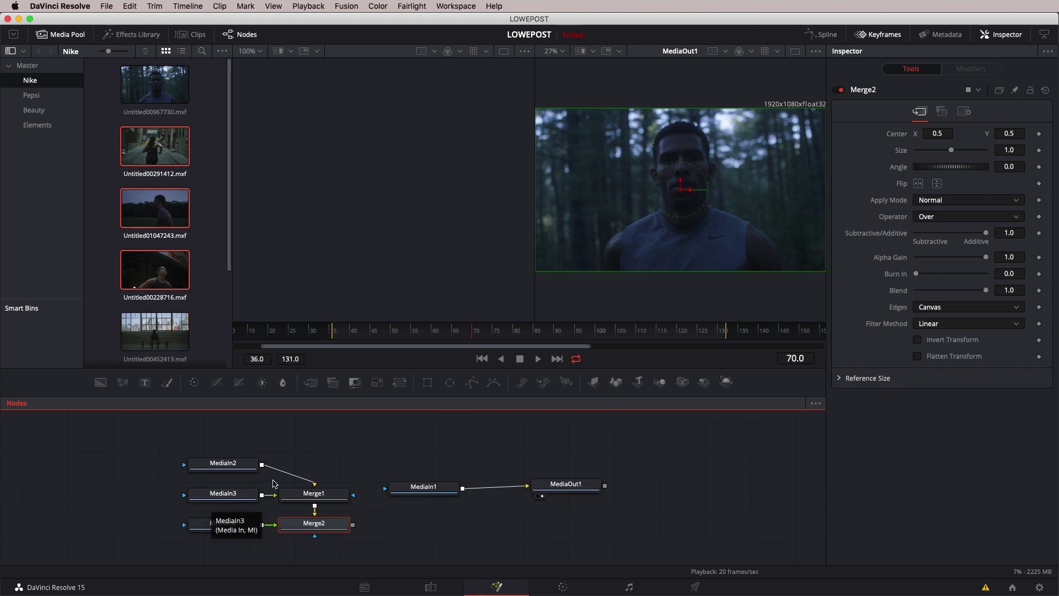
drag(350, 451, 313, 544)
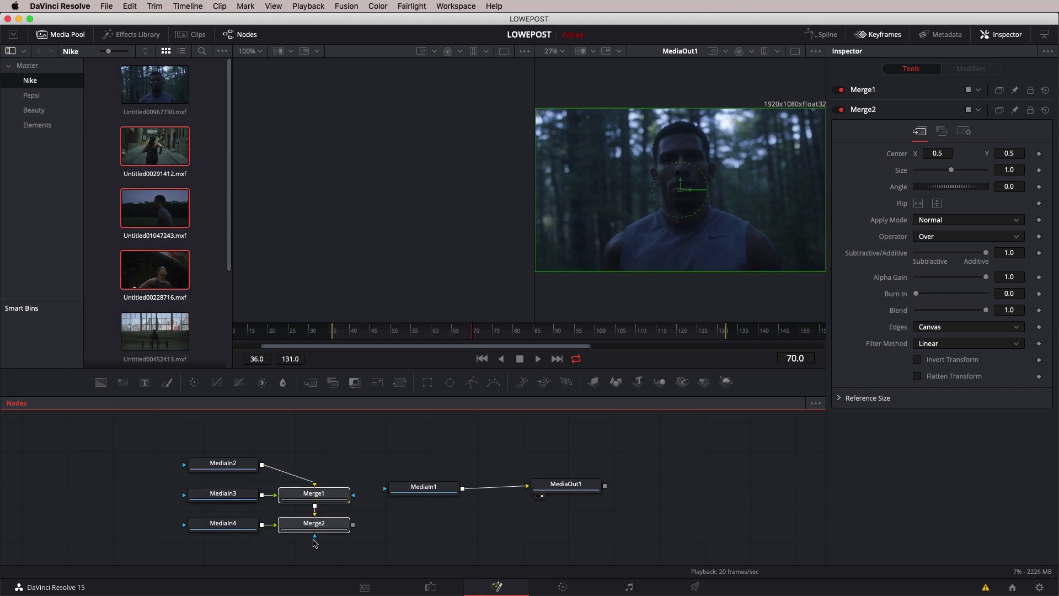
key(Delete)
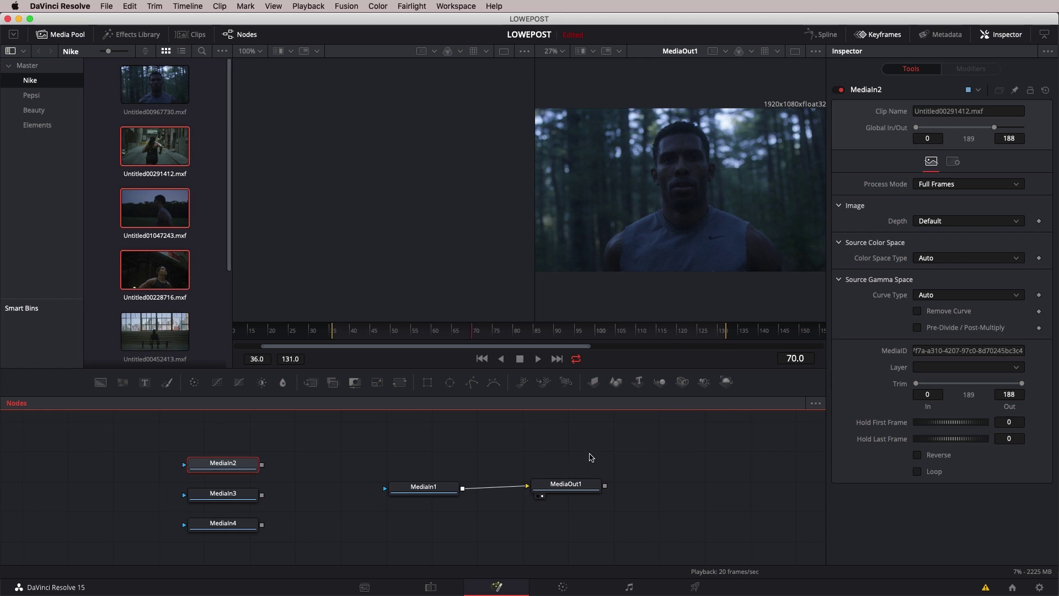
Arrange all nodes into a column on the left and select MediaIn4
drag(599, 453, 386, 531)
drag(427, 488, 227, 439)
drag(472, 433, 72, 530)
click(86, 529)
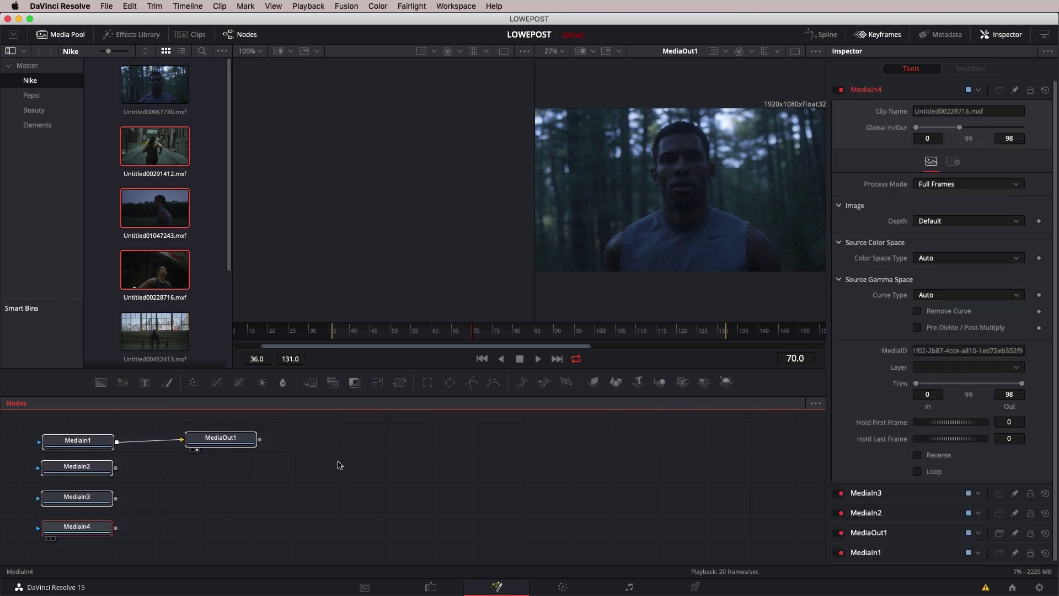
In Keyframes, trim MediaIn2's start to frame 60 and slide it earlier to frames 48–176
click(885, 35)
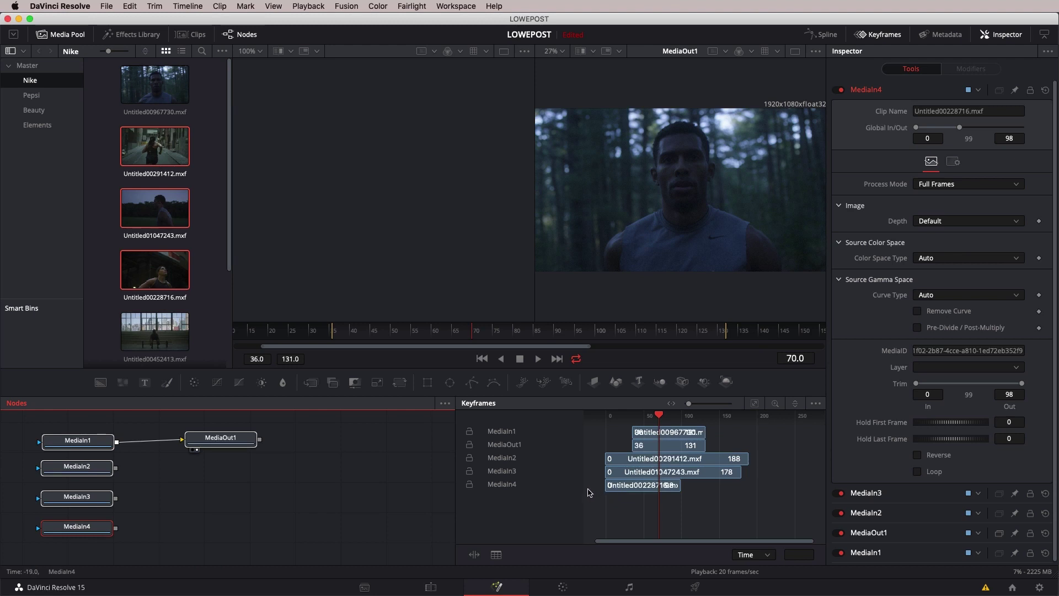
drag(608, 459, 655, 459)
drag(736, 459, 643, 484)
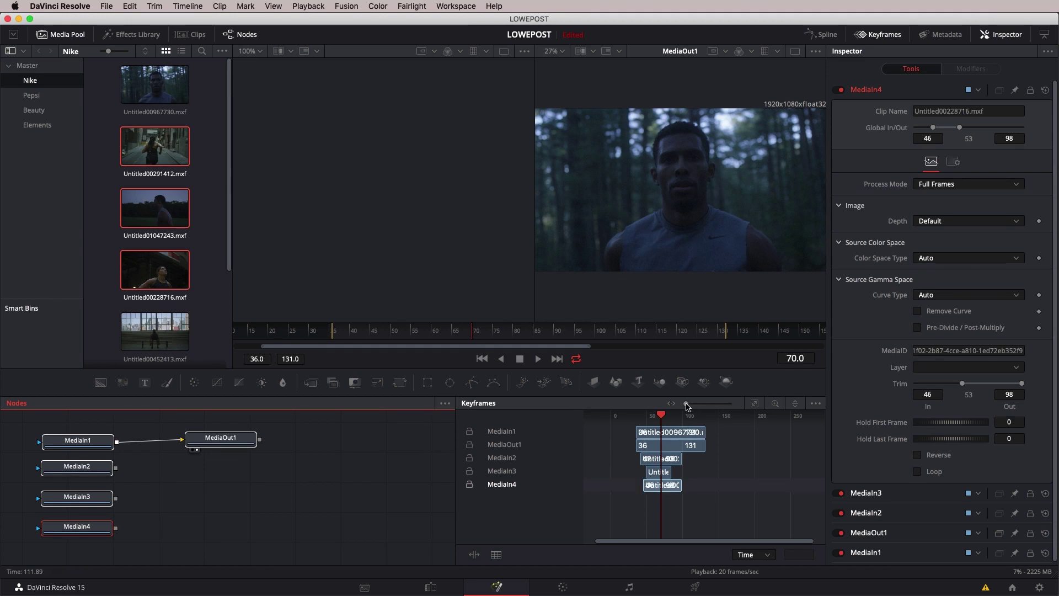
Trim and slide the MediaIn3 and MediaIn4 bars, leaving MediaIn4 at frames 58–67, then select MediaIn4
drag(687, 405, 691, 405)
drag(701, 543, 678, 543)
drag(700, 484, 644, 485)
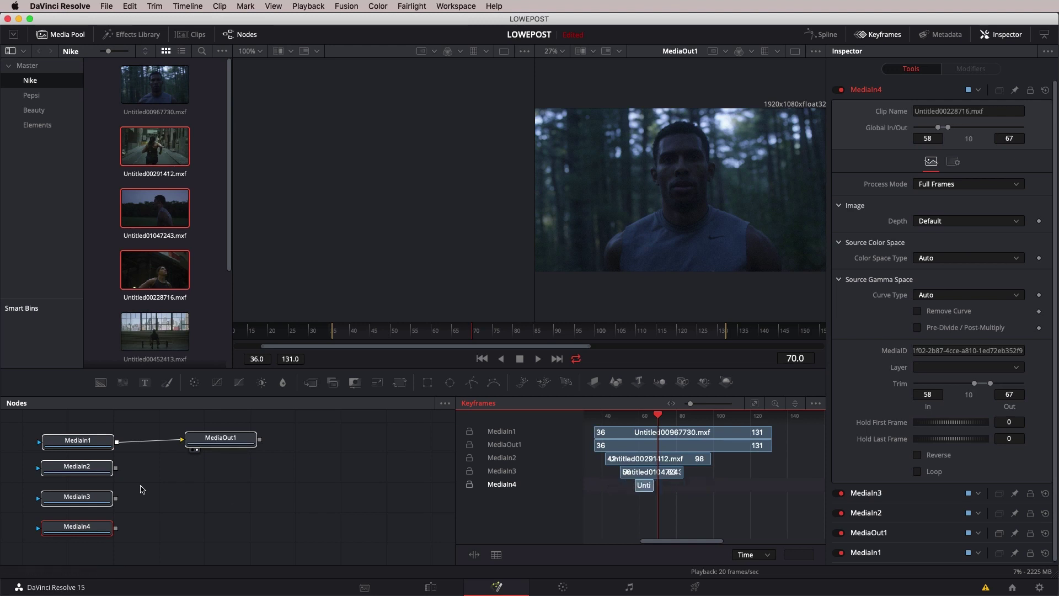
drag(57, 439, 84, 447)
click(161, 491)
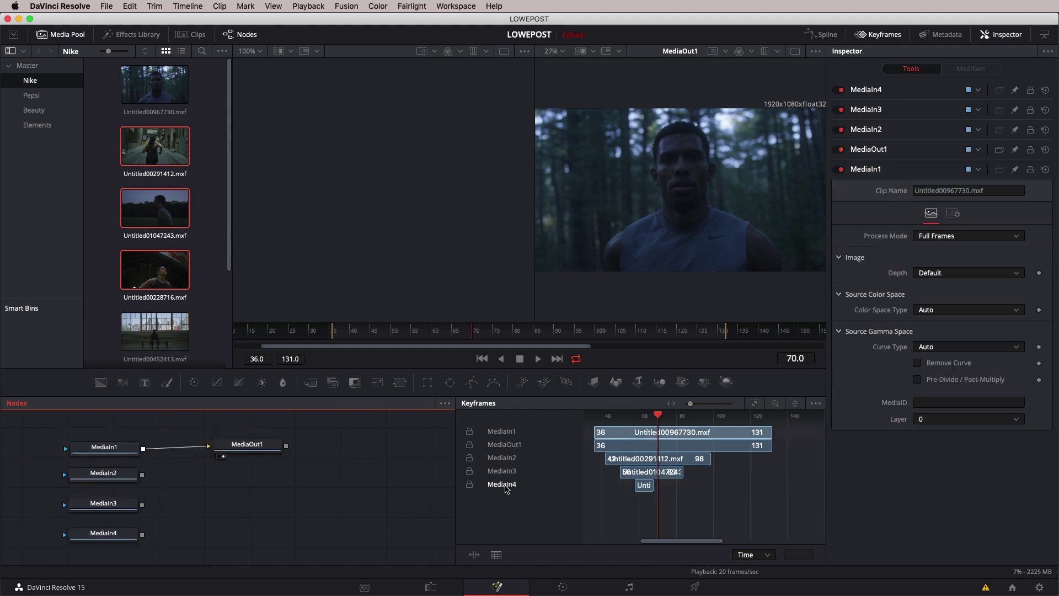
click(106, 536)
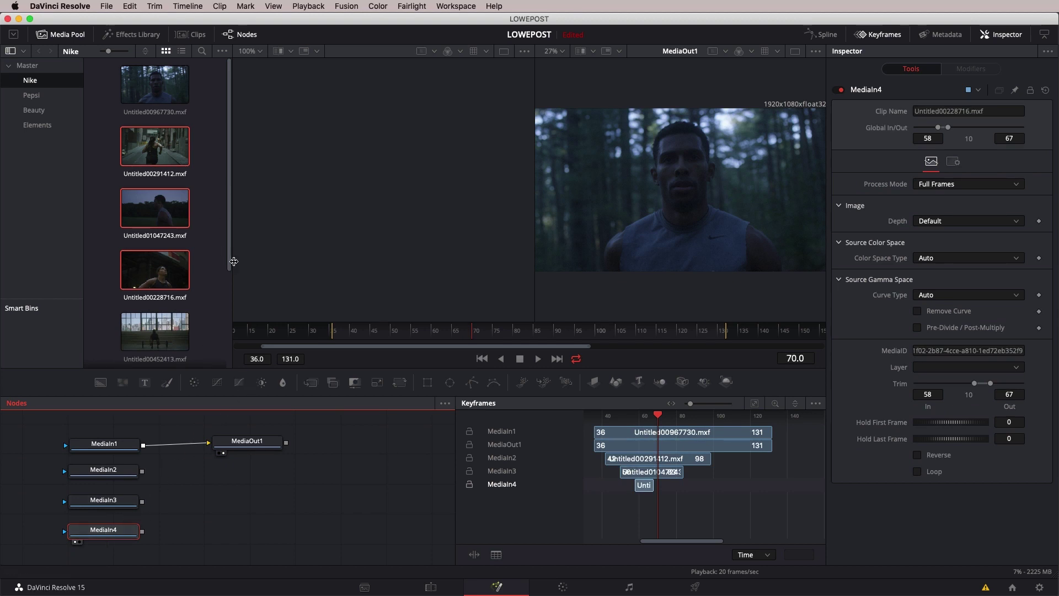
Narrow and then hide the Media Pool so the viewers get the full width
drag(228, 264, 159, 265)
click(60, 34)
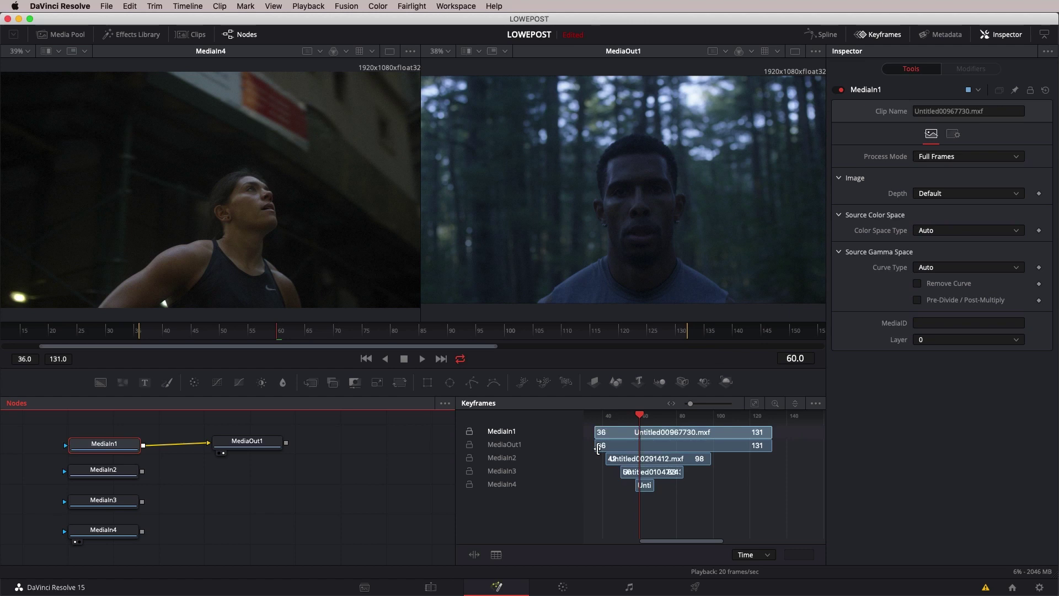
Select MediaIn2 to show its Trim of 60–116 in the Inspector
click(496, 461)
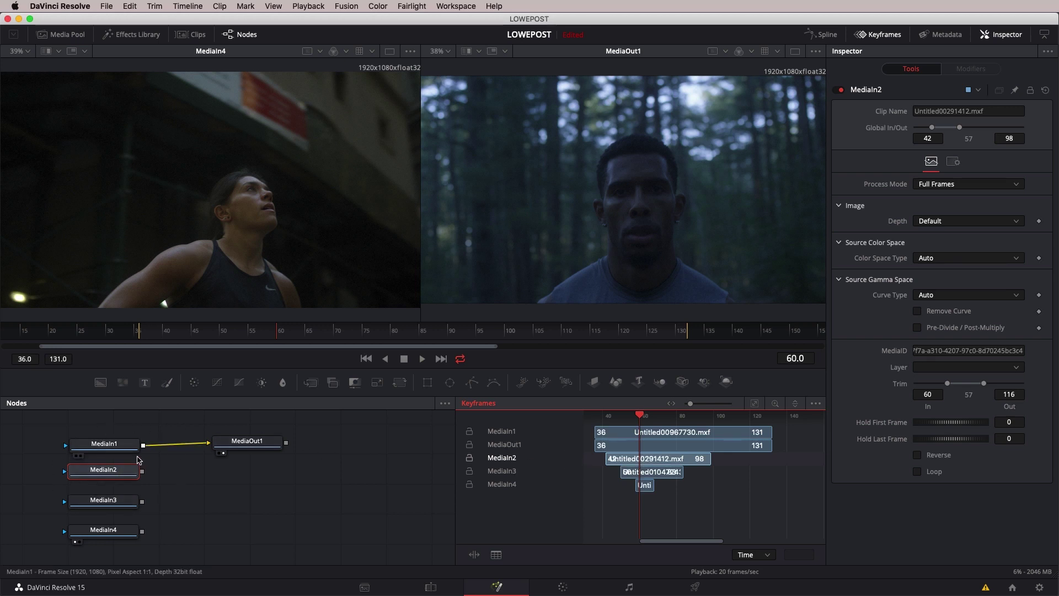
mouse_move(138, 459)
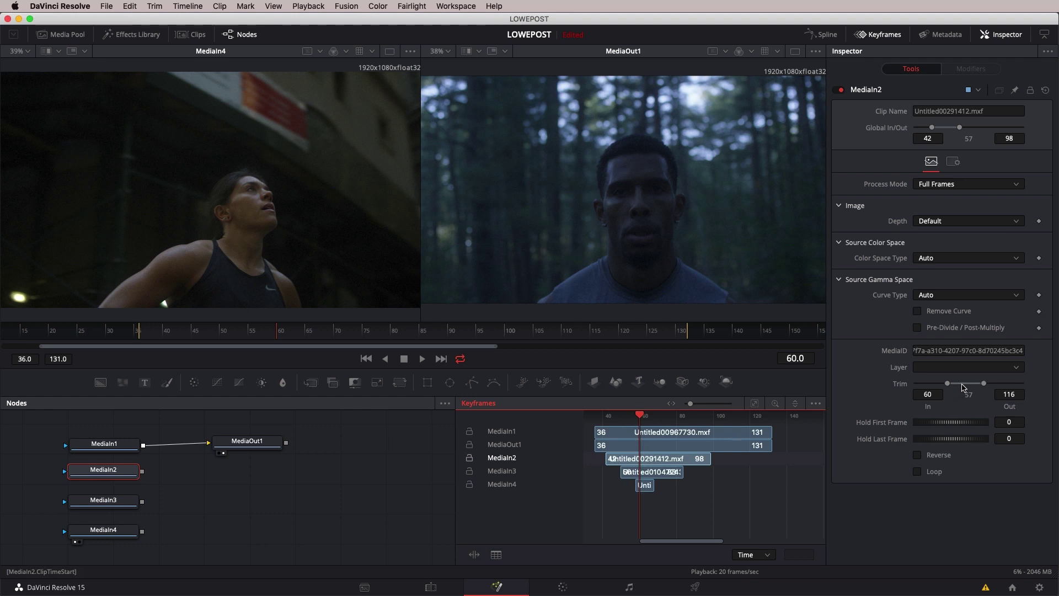
Show MediaIn2 in the left viewer, set its Trim to 52–108 and Global In/Out to 48–104
mouse_move(963, 388)
mouse_down()
mouse_move(977, 386)
mouse_move(958, 385)
mouse_up()
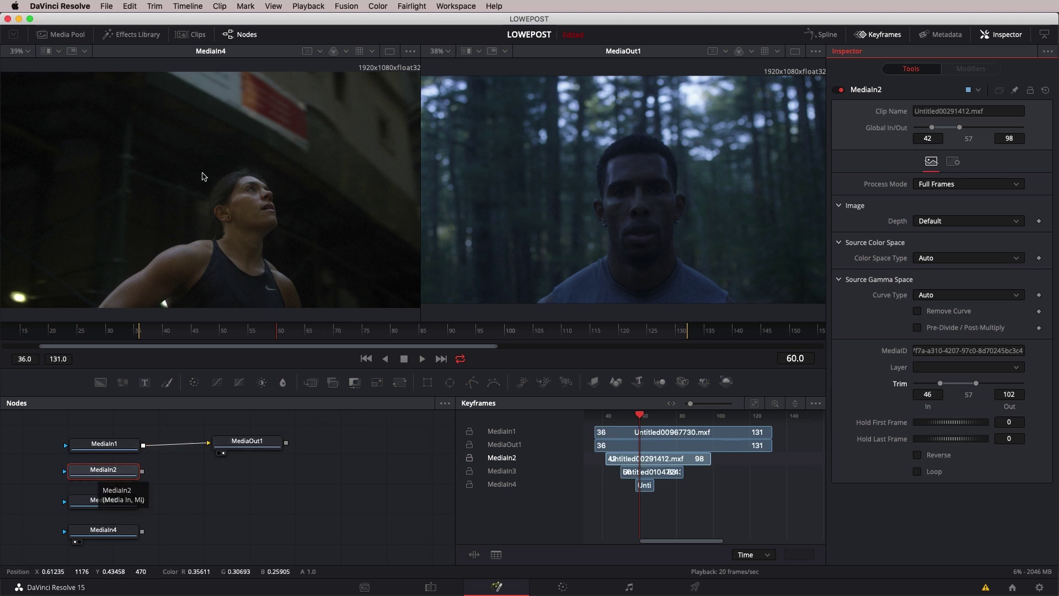
key(1)
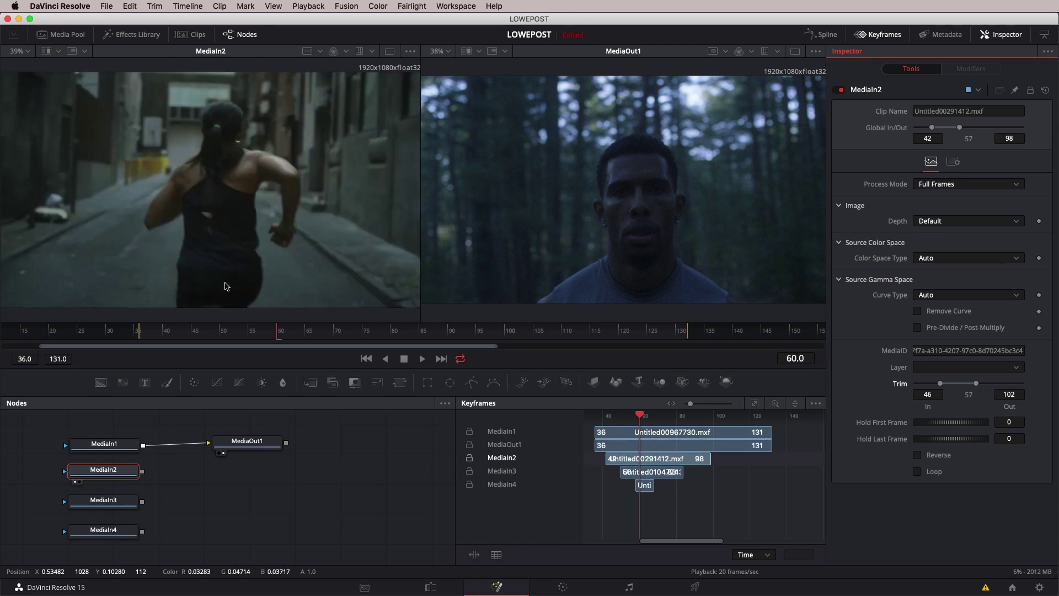
drag(964, 386, 967, 386)
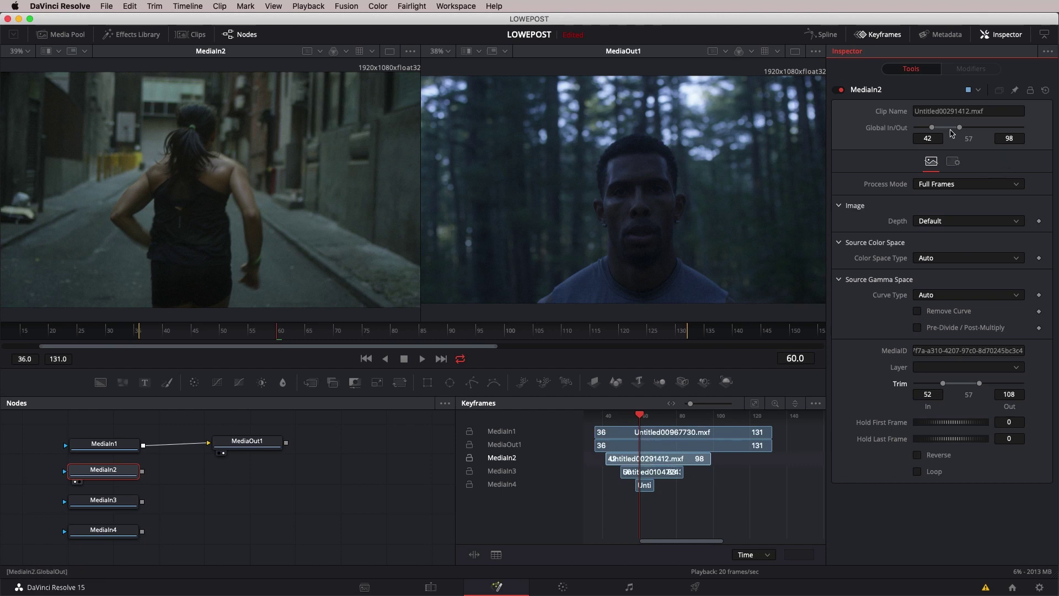
drag(947, 131, 949, 131)
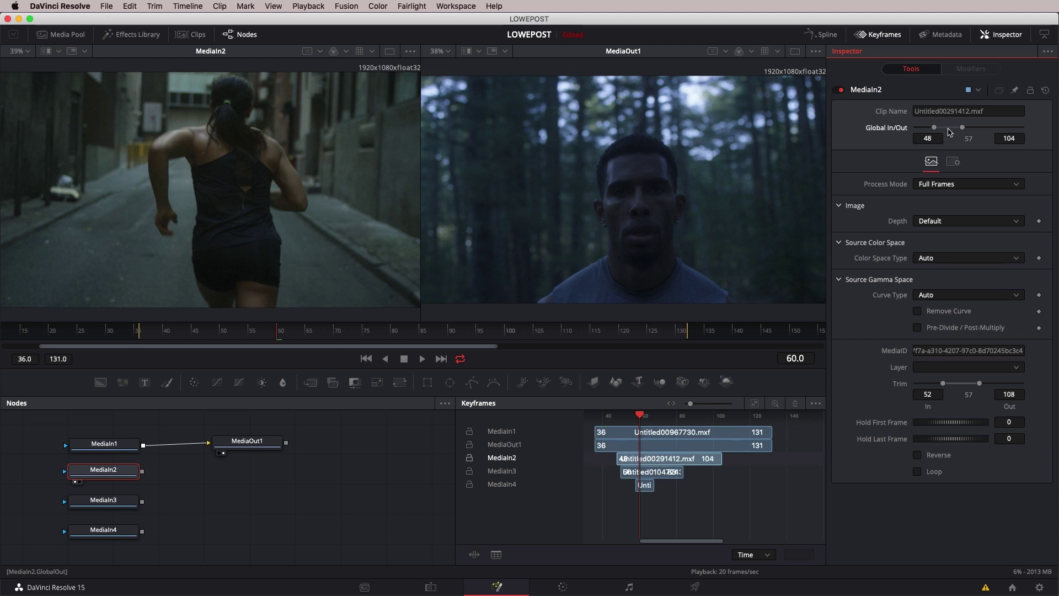